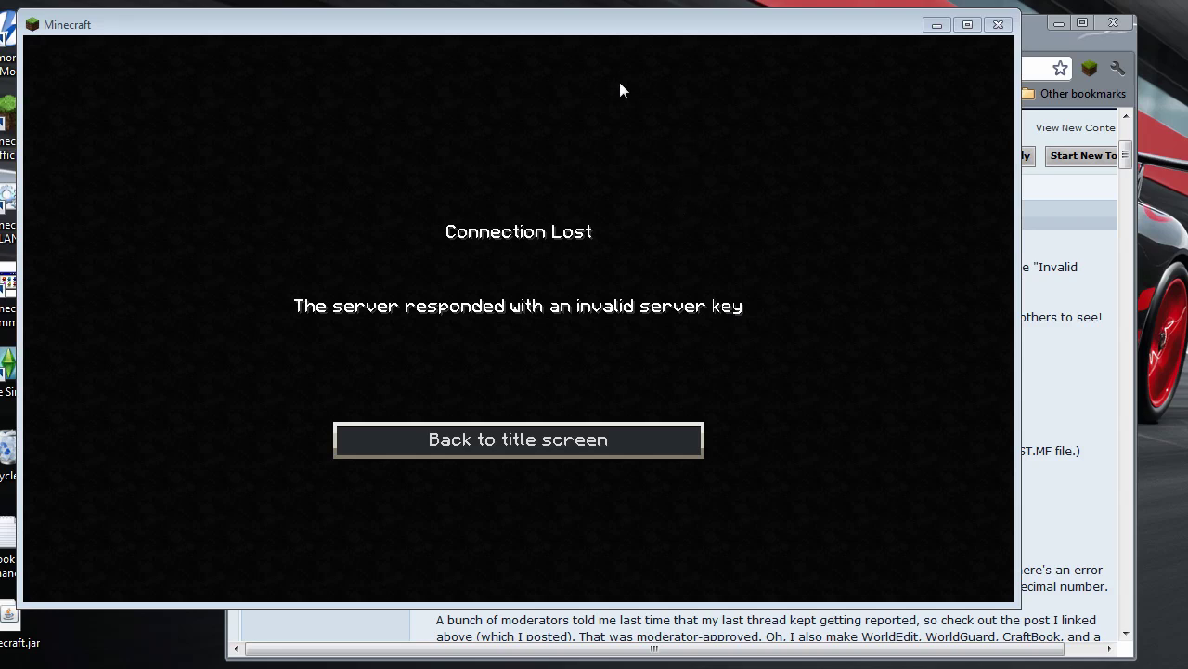
# Close the Minecraft game window that shows the lost connection
pyautogui.moveTo(501, 33); pyautogui.dragTo(495, 33)
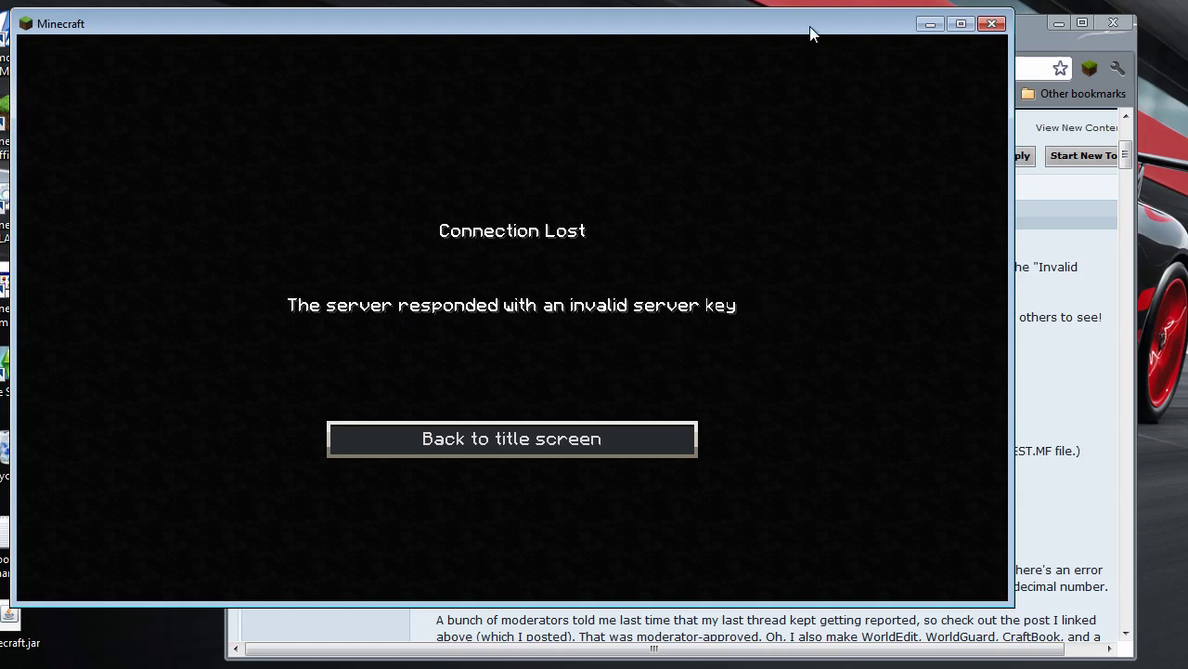
pyautogui.moveTo(809, 22); pyautogui.dragTo(808, 18)
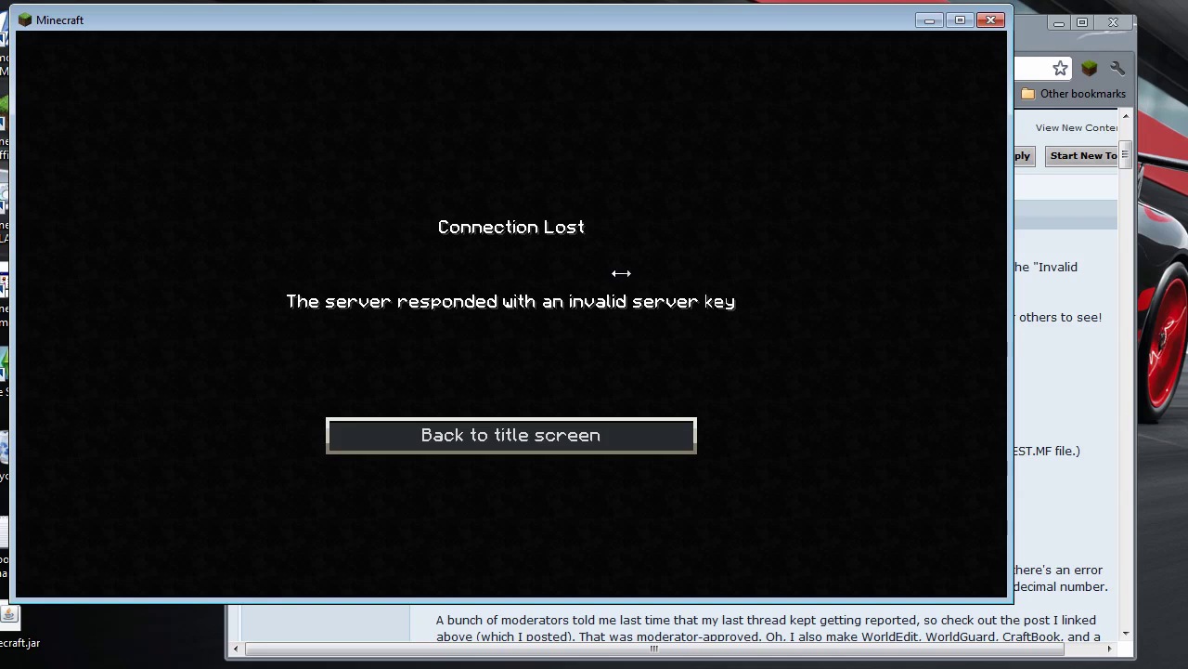
pyautogui.click(1027, 36)
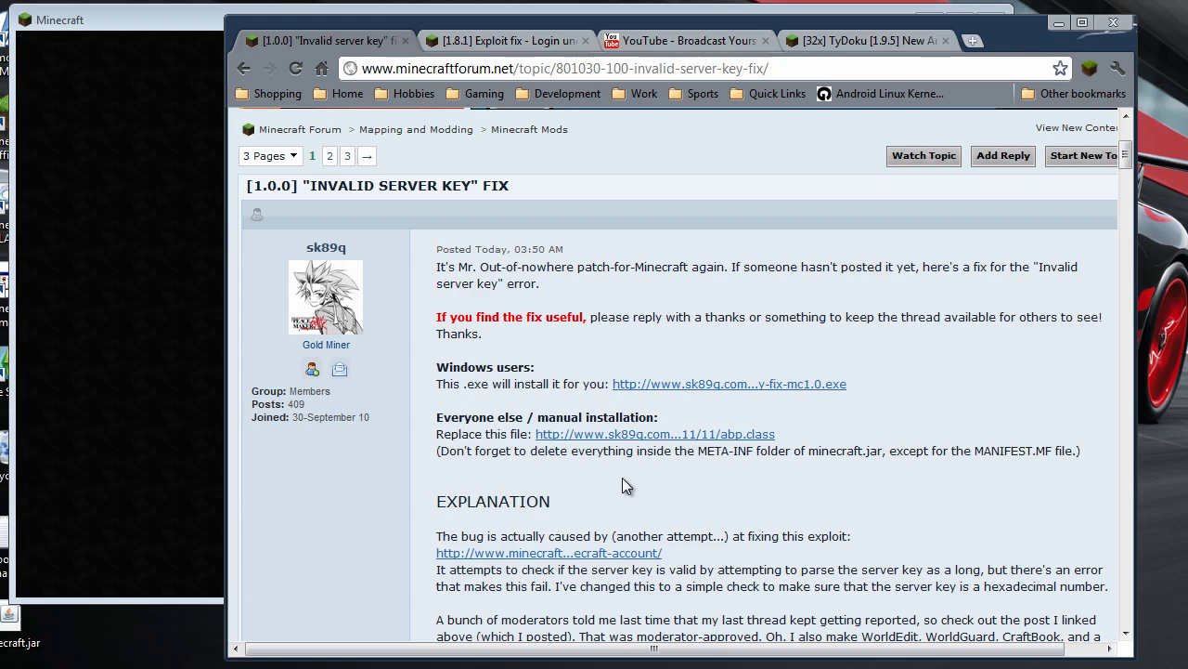
pyautogui.click(177, 29)
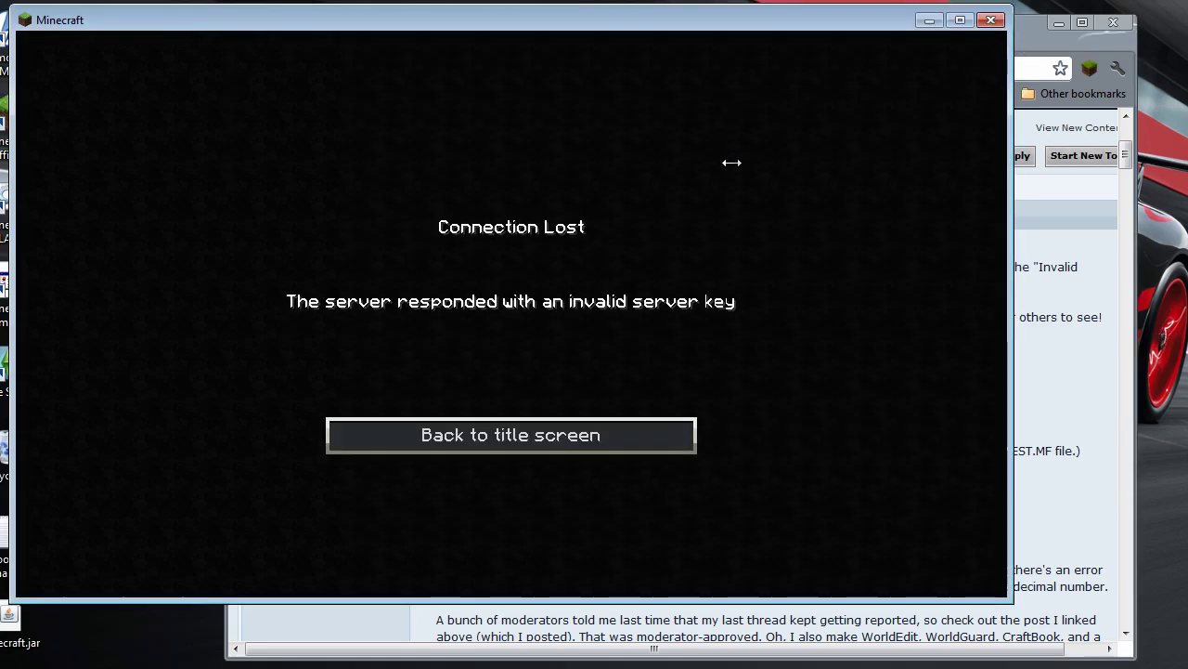
pyautogui.click(992, 20)
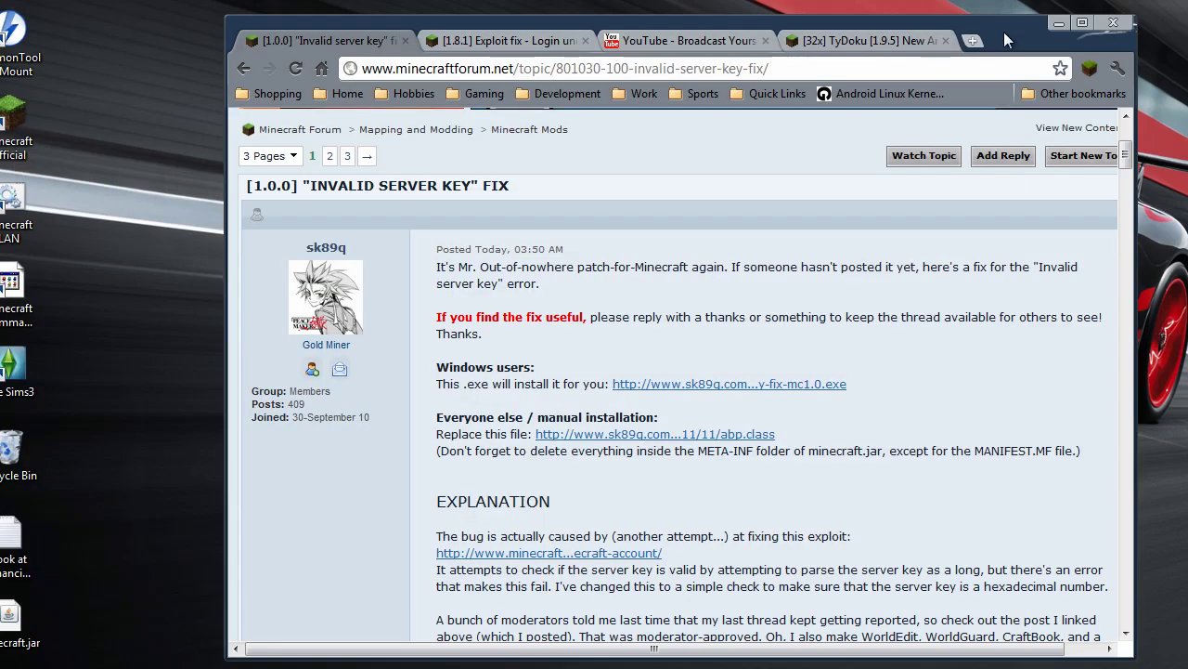
# Read the forum topic on the 1.0.0 "Invalid server key" fix, including its address, Windows installer link and manual installation instructions
pyautogui.click(1127, 135)
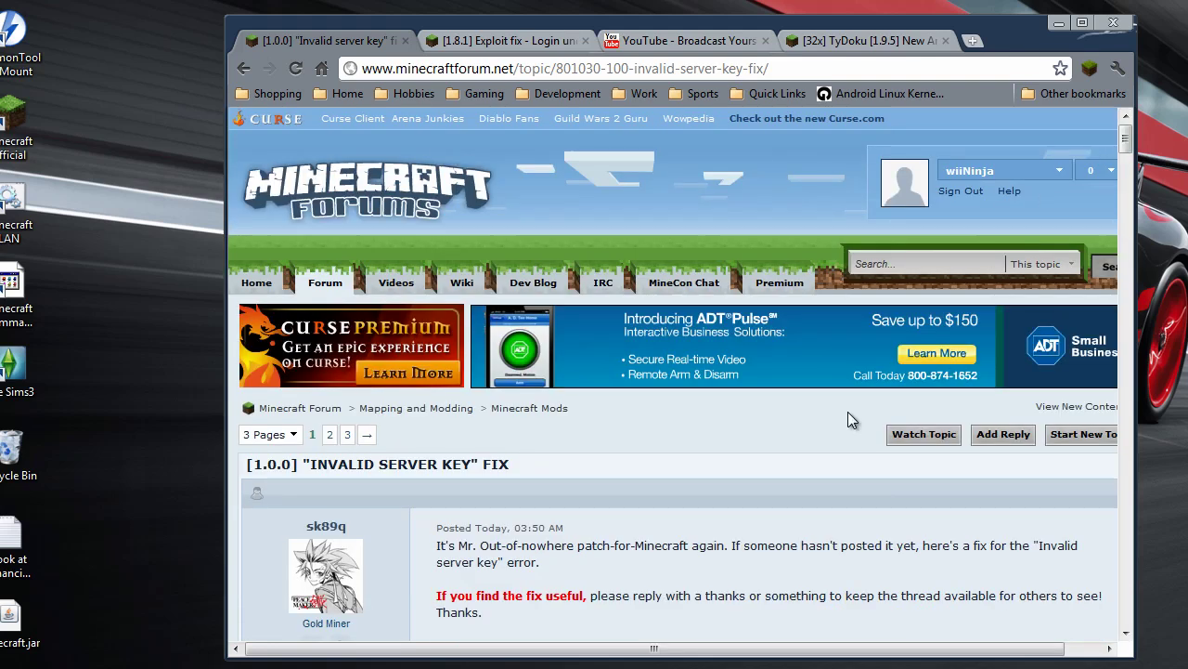
pyautogui.scroll(-2, 735, 442)
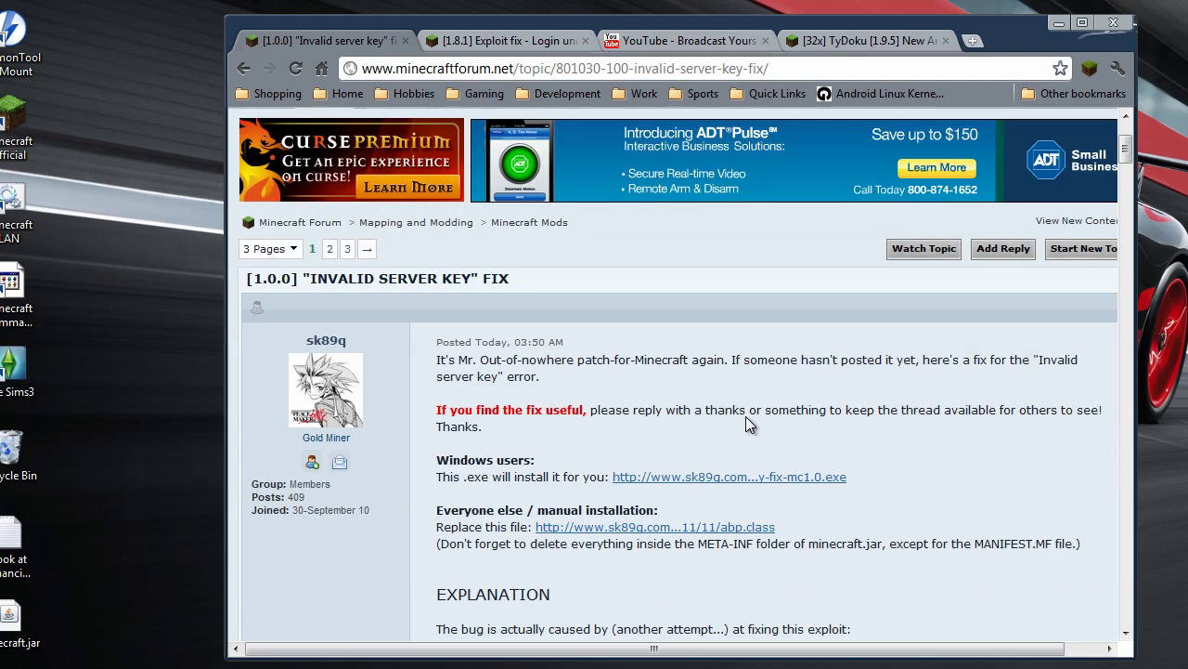
pyautogui.scroll(2, 746, 416)
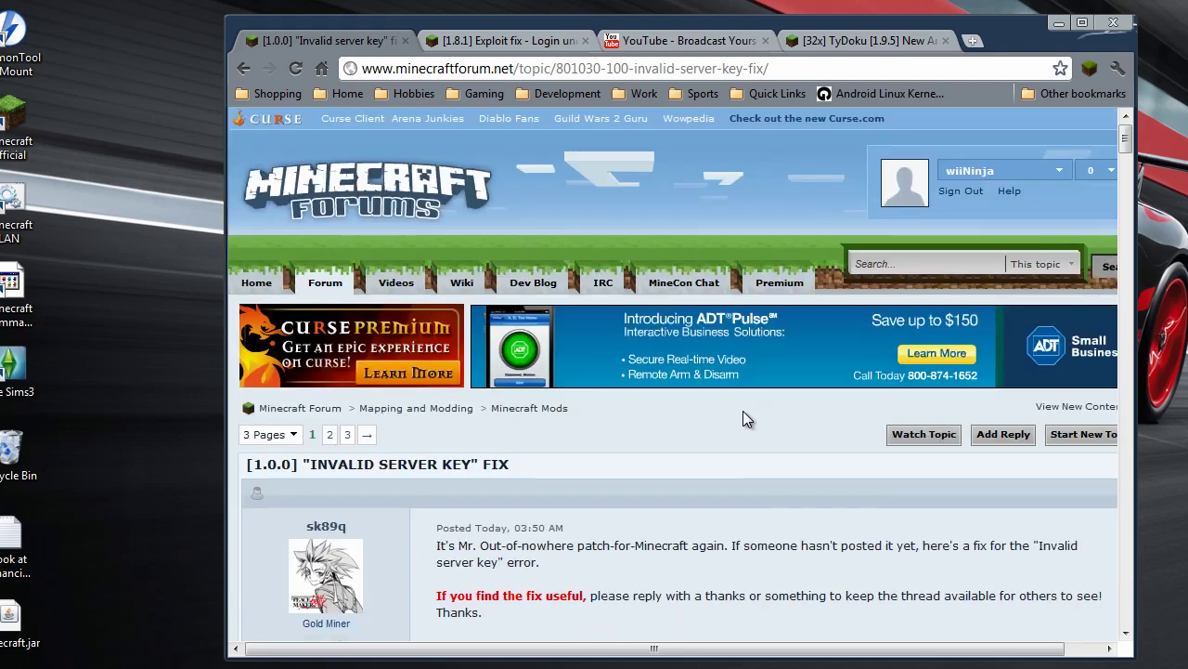
pyautogui.click(817, 71)
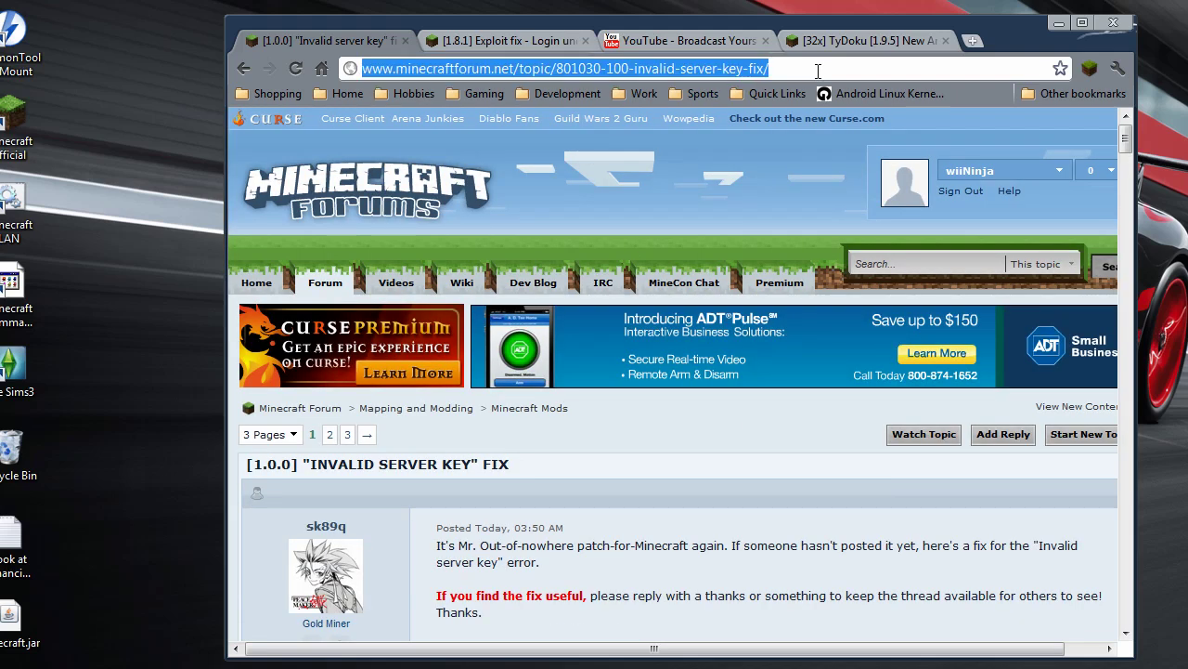
pyautogui.scroll(-3, 796, 134)
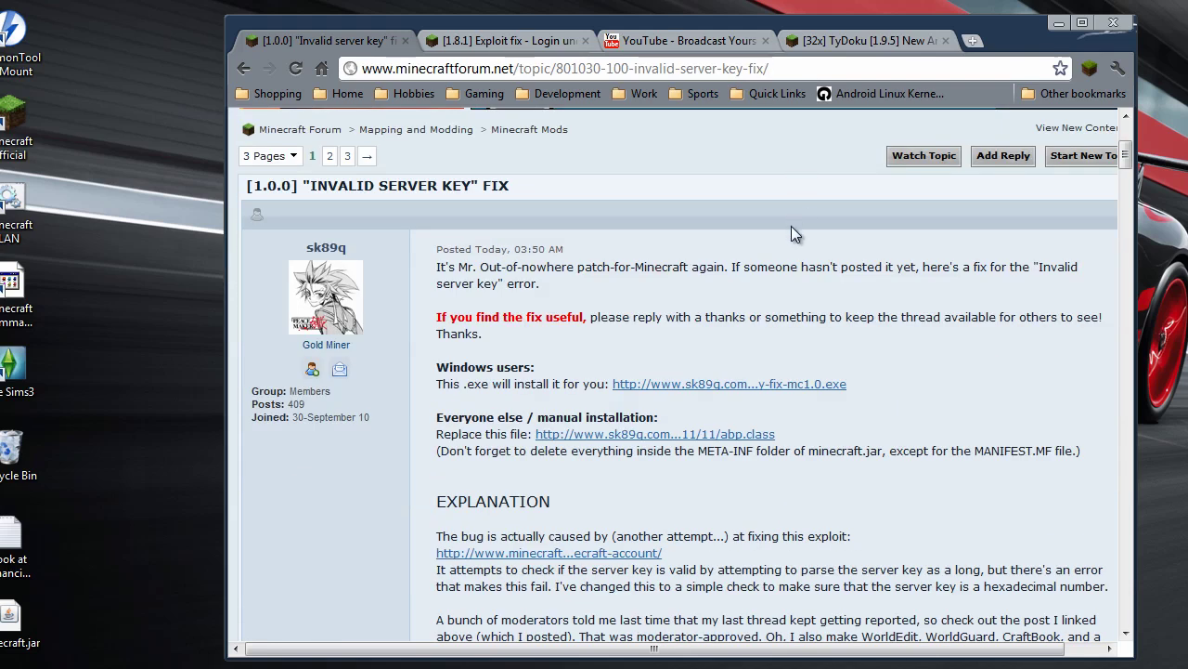
pyautogui.scroll(-2, 791, 226)
pyautogui.scroll(2, 791, 225)
pyautogui.scroll(-1, 791, 225)
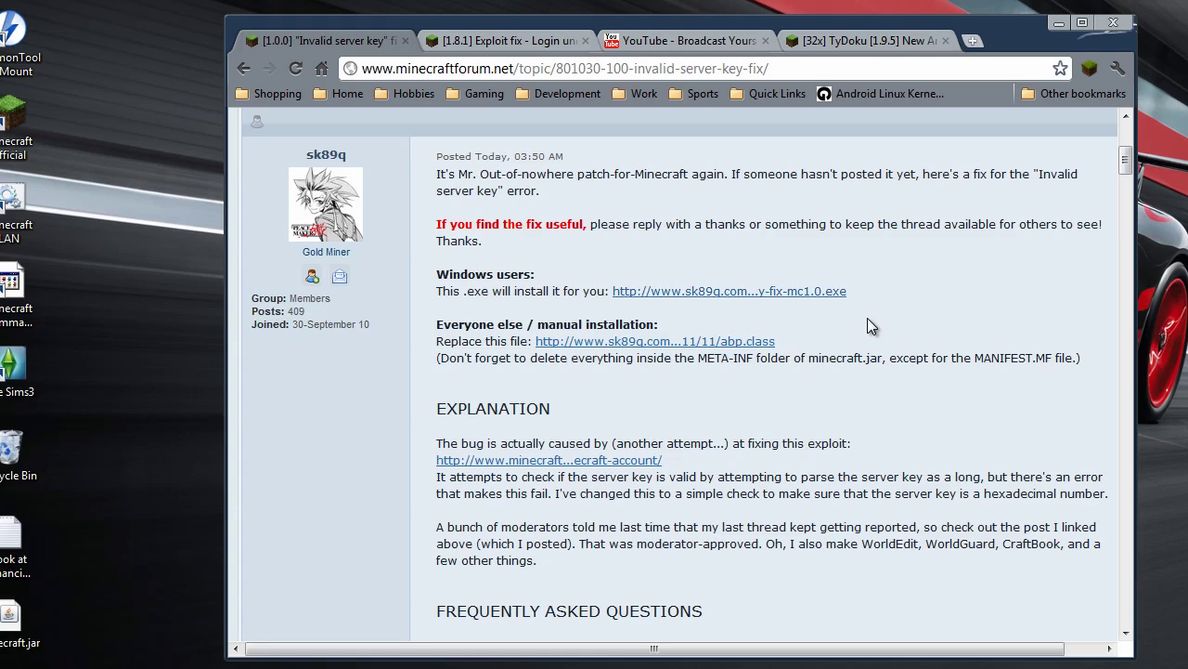
pyautogui.moveTo(870, 325); pyautogui.dragTo(673, 265)
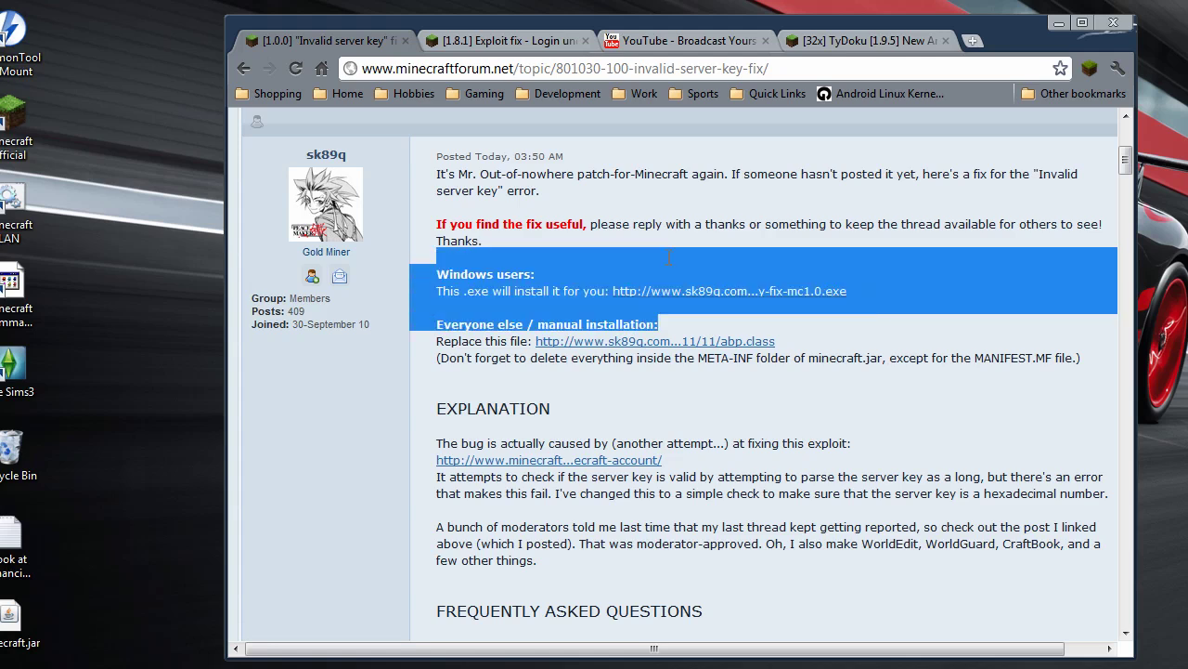
pyautogui.click(872, 327)
pyautogui.scroll(-1, 789, 334)
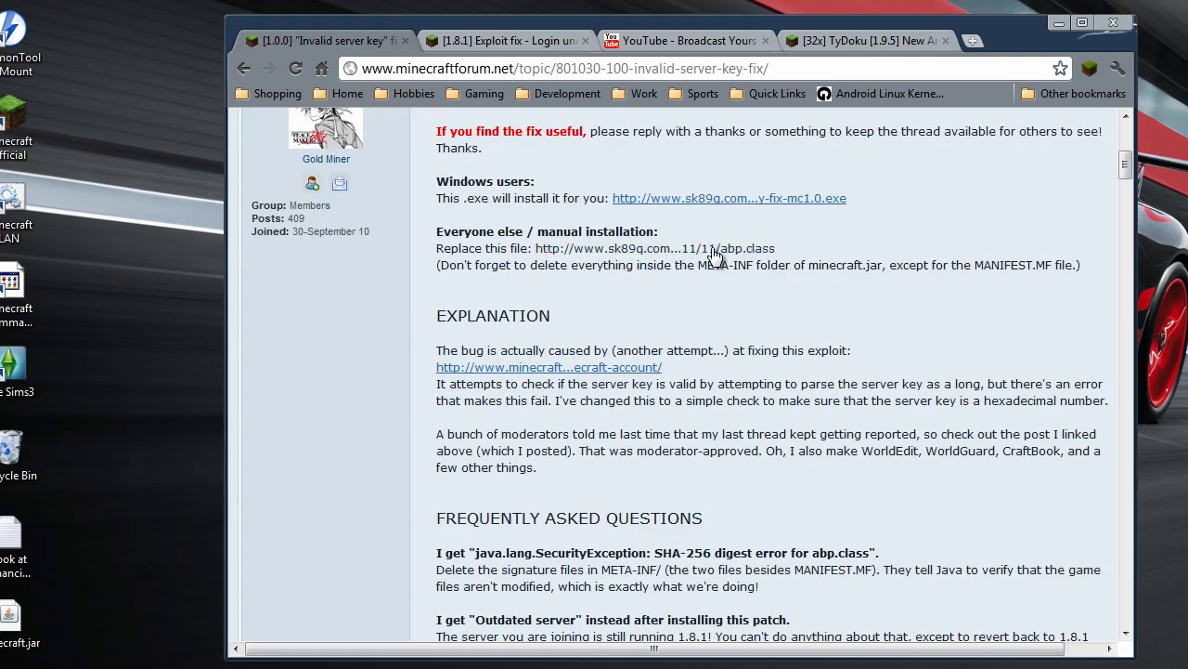
# Switch to the Windows Explorer window on the Invalid.Server.Key.Fix folder and select abp.class
pyautogui.moveTo(63, 659)
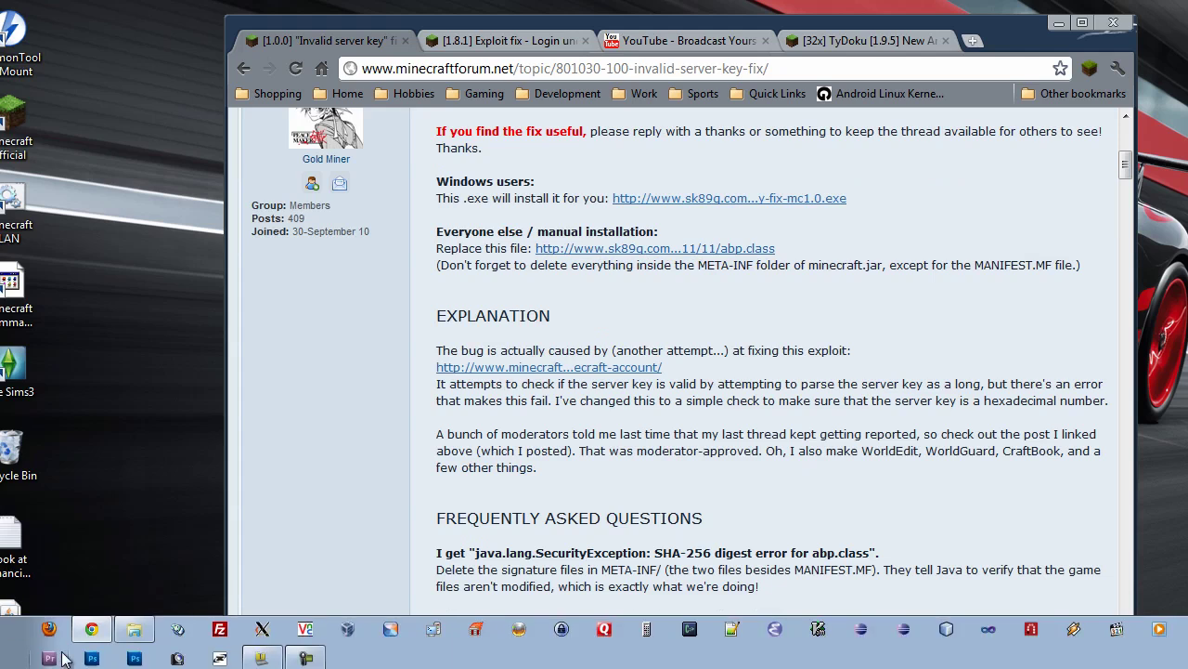
pyautogui.click(130, 628)
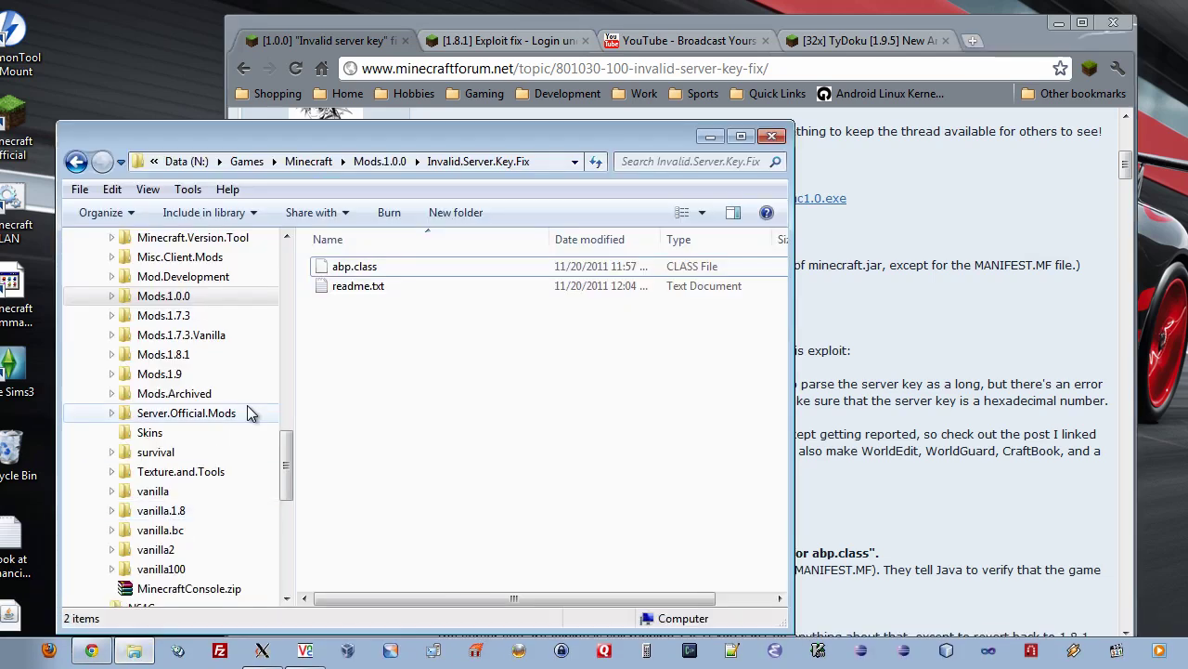
pyautogui.click(358, 267)
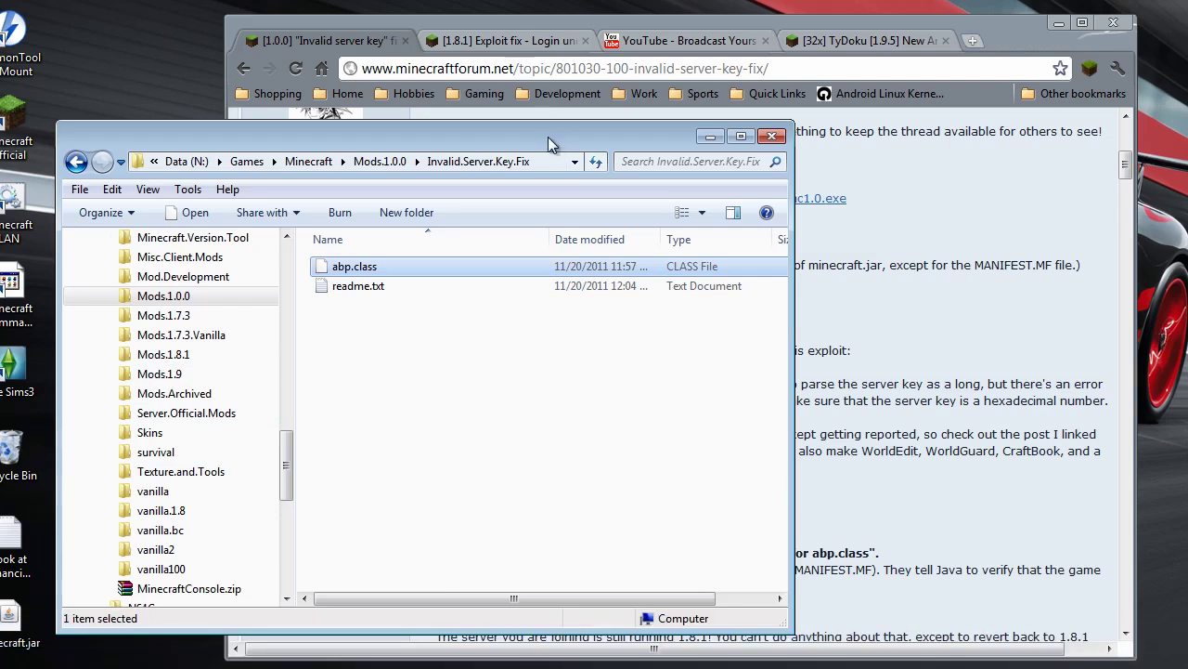
# Open the %appdata% folder in a separate window beside the fix folder and go to .minecraft\bin
pyautogui.press('super+r')
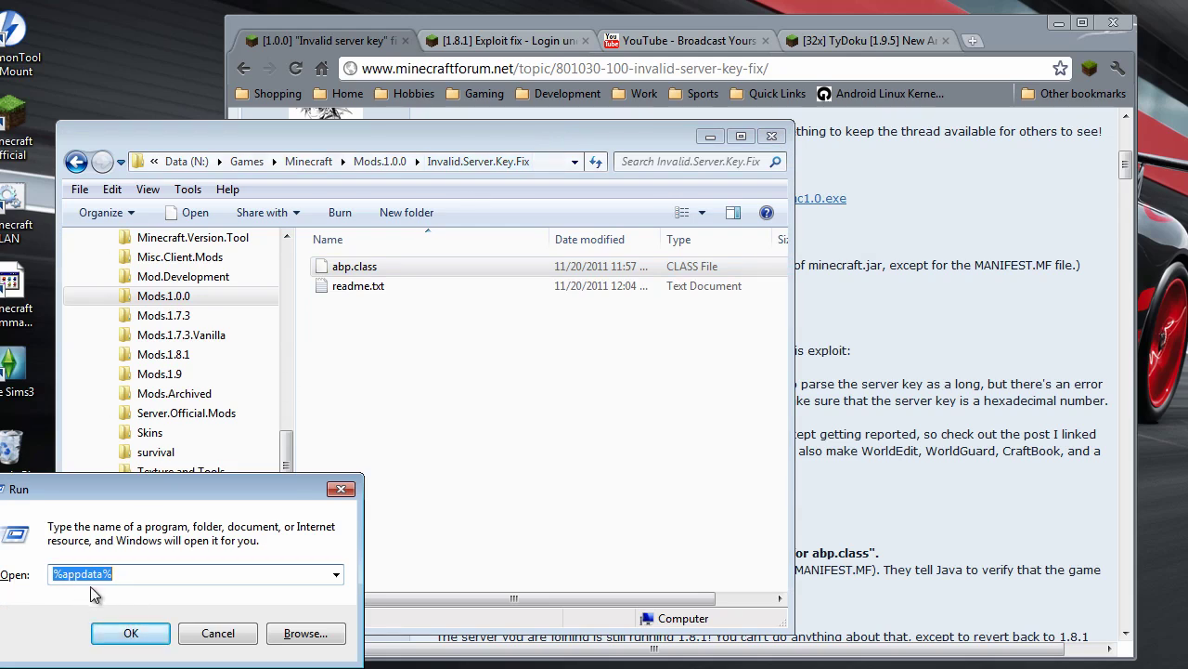
pyautogui.click(130, 634)
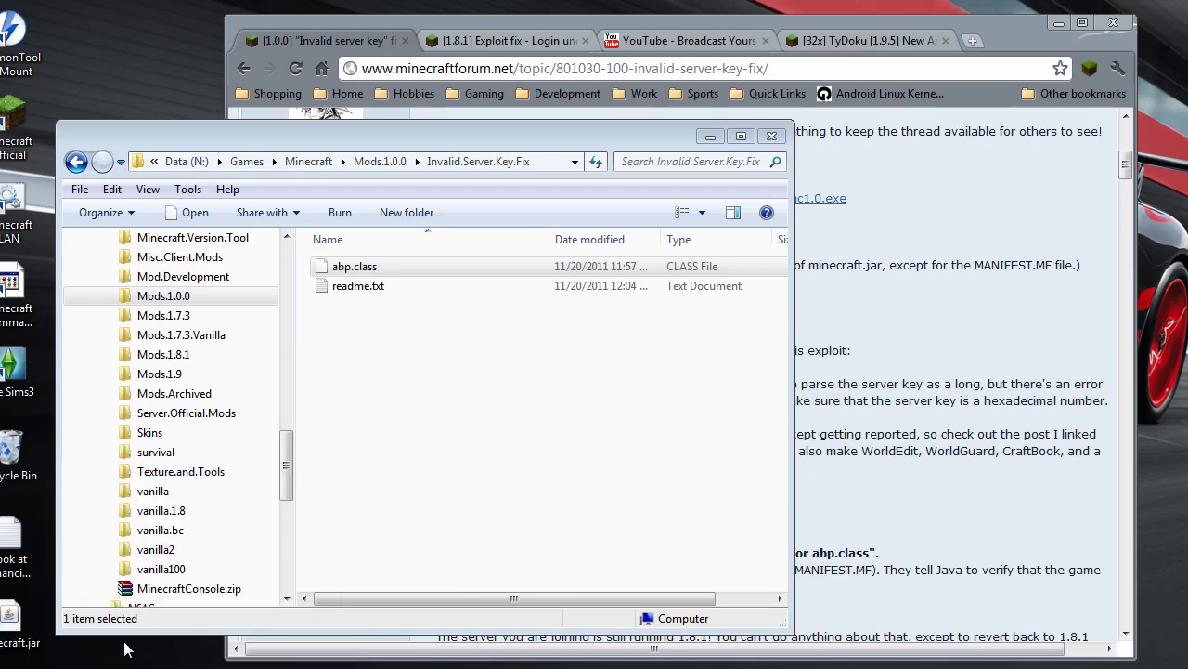
pyautogui.moveTo(511, 110); pyautogui.dragTo(928, 67)
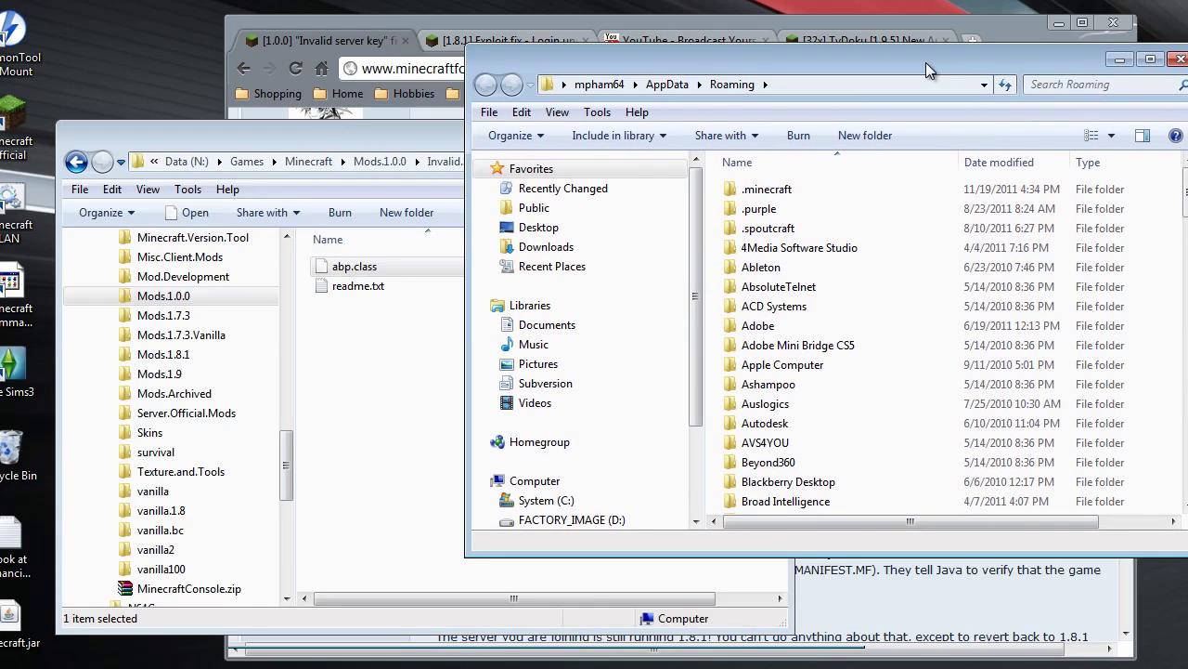
pyautogui.doubleClick(771, 189)
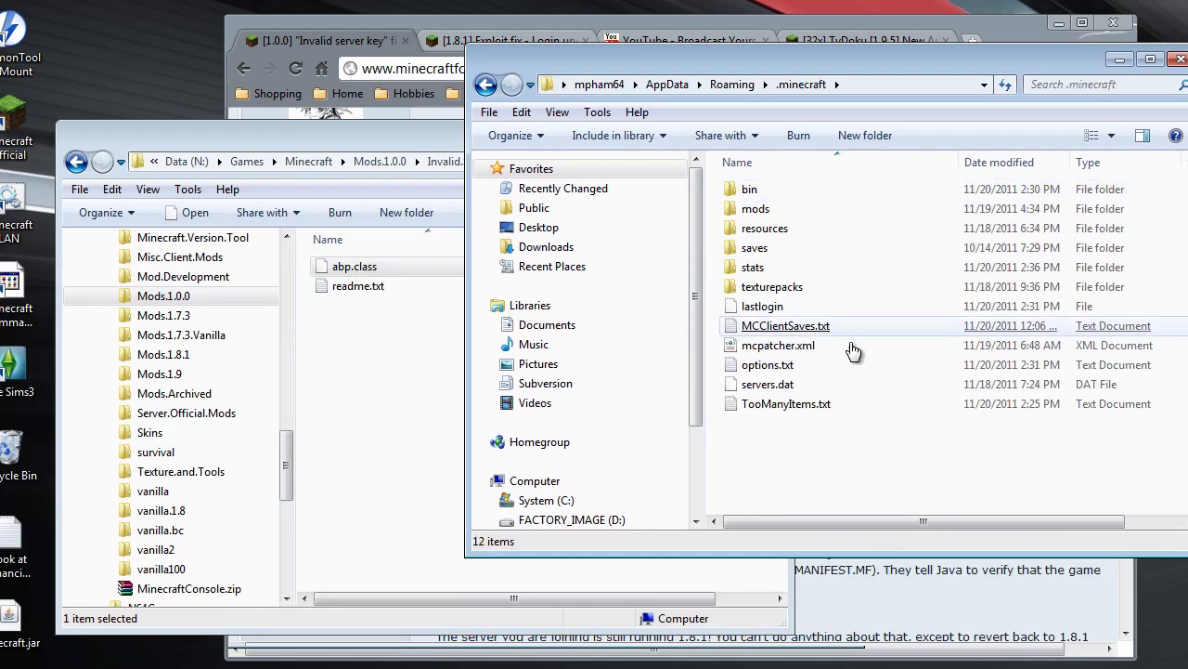
pyautogui.doubleClick(749, 189)
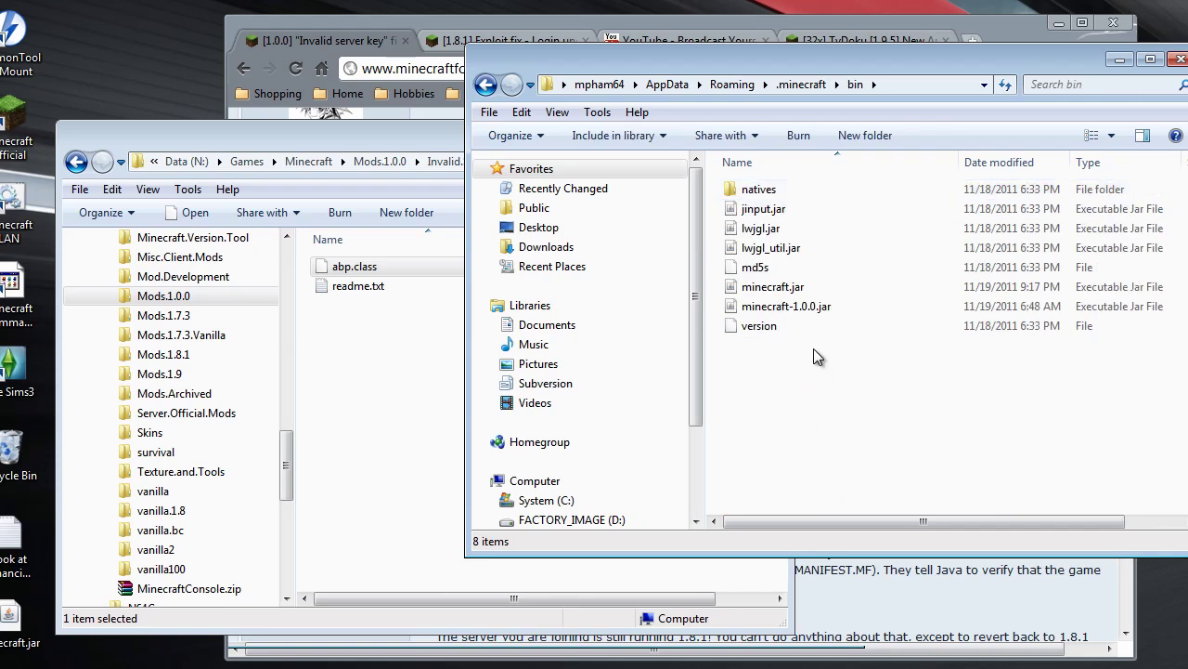
# Make a backup copy of minecraft.jar in the same bin folder
pyautogui.click(772, 289)
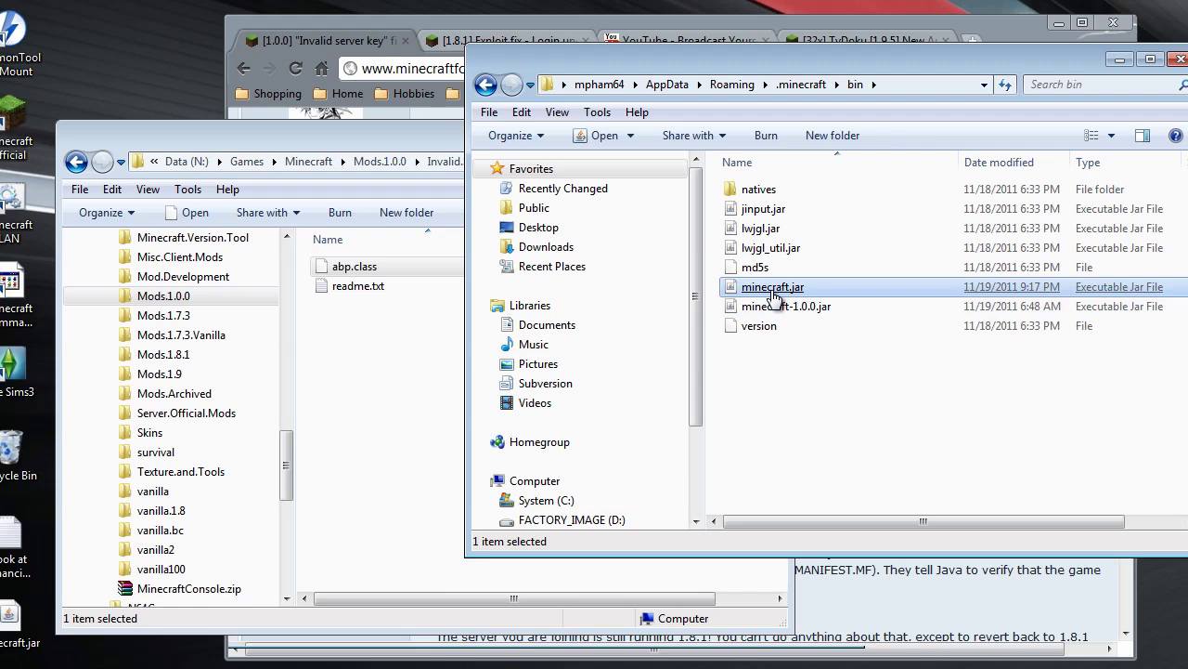
pyautogui.moveTo(775, 295); pyautogui.dragTo(785, 384)
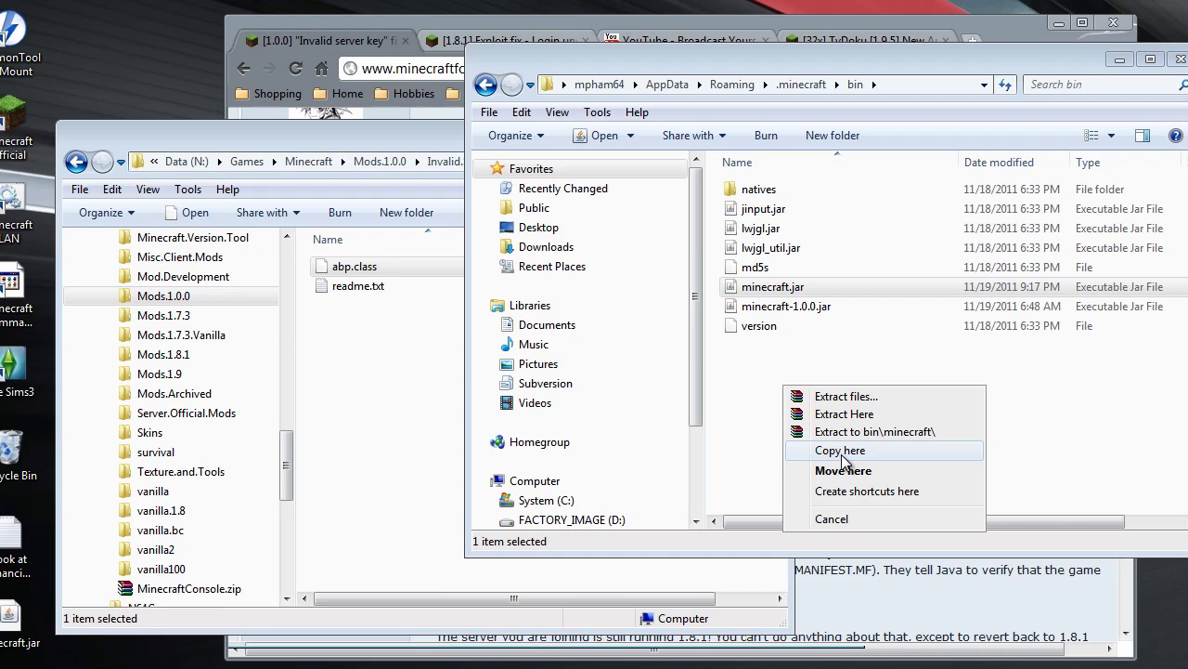
pyautogui.click(841, 453)
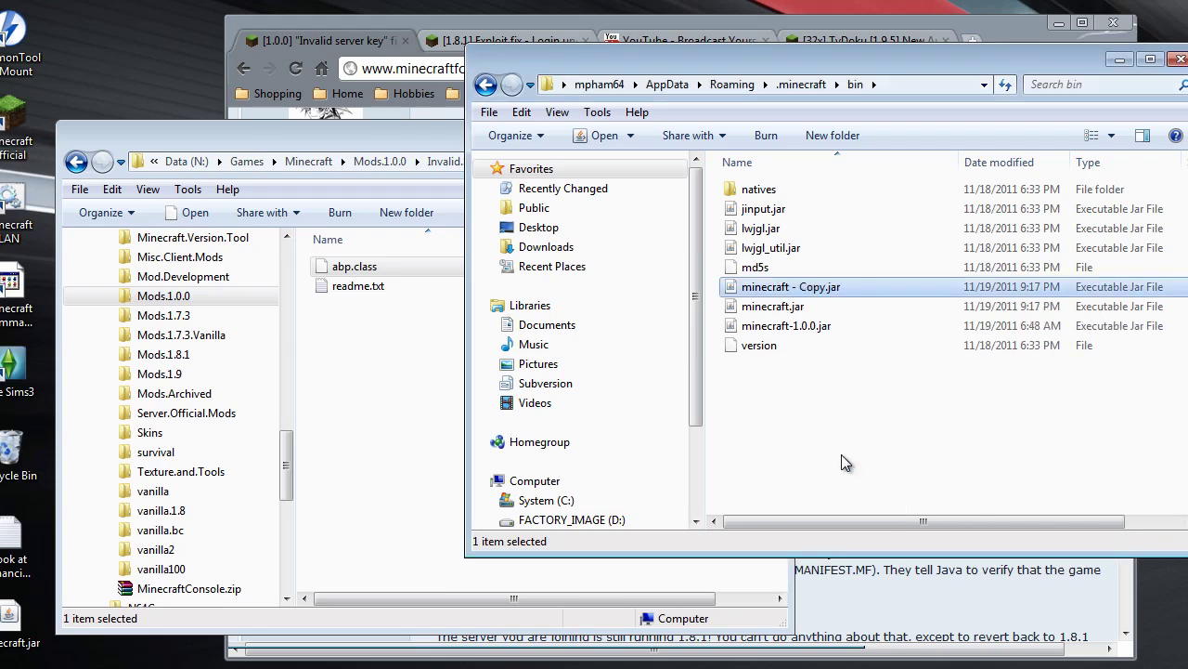
# Open minecraft.jar in WinRAR, then narrow its window and place it so that abp.class in the fix folder stays reachable
pyautogui.click(762, 310)
pyautogui.rightClick(762, 312)
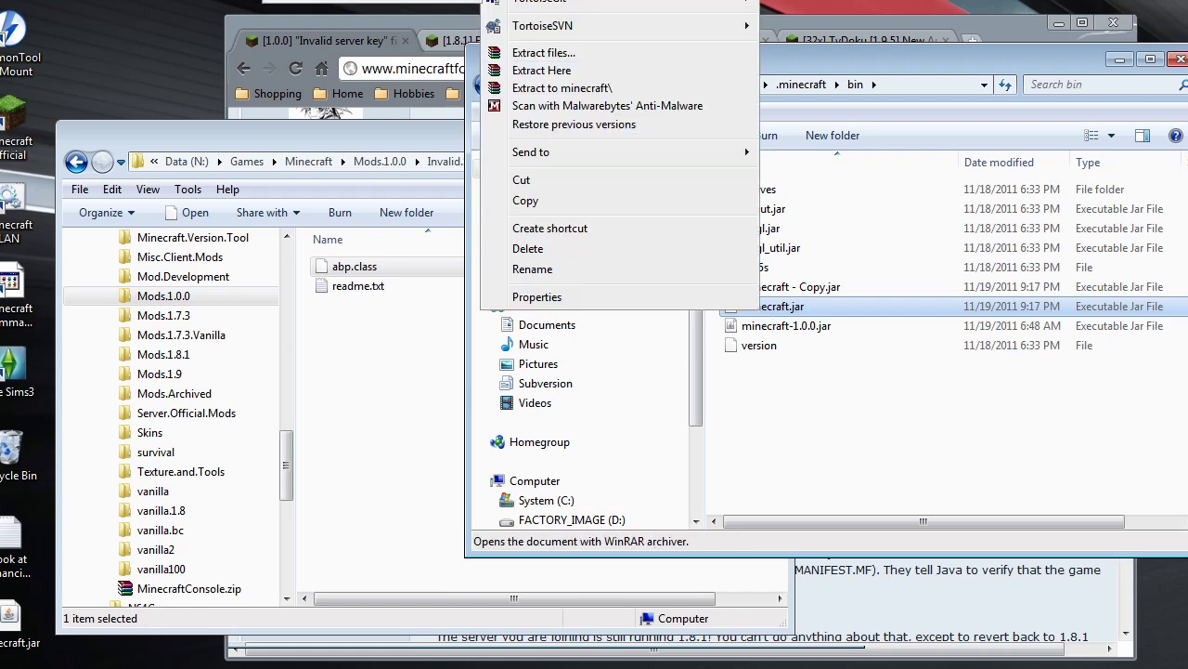
pyautogui.press('Return')
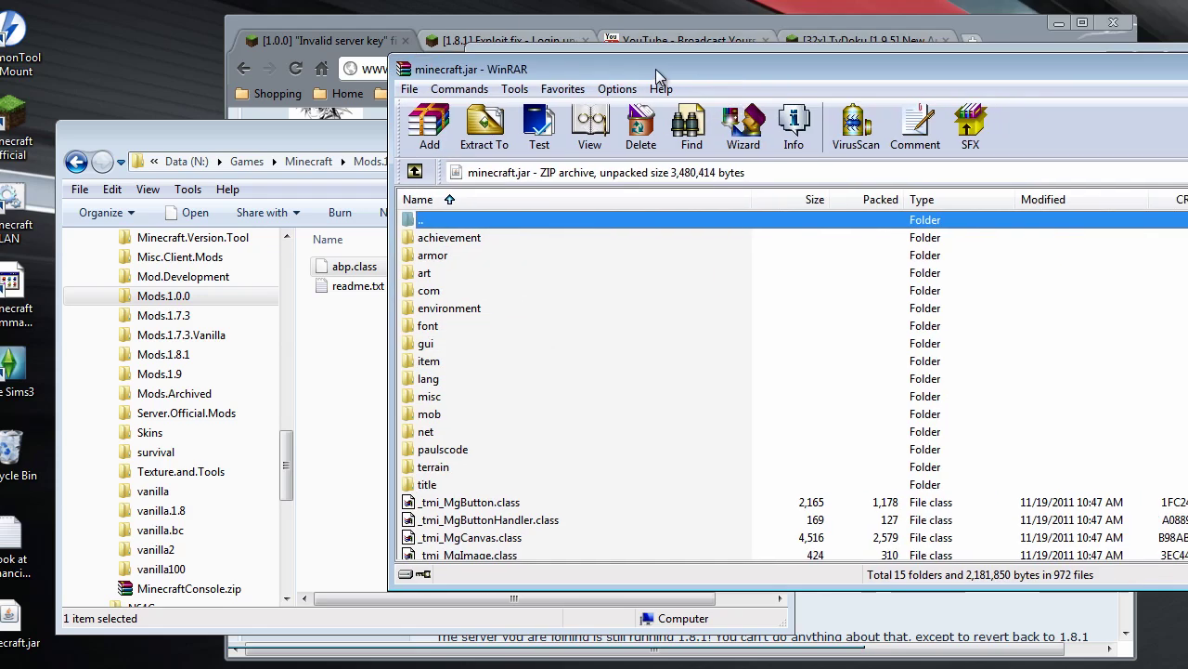
pyautogui.moveTo(656, 69); pyautogui.dragTo(561, 83)
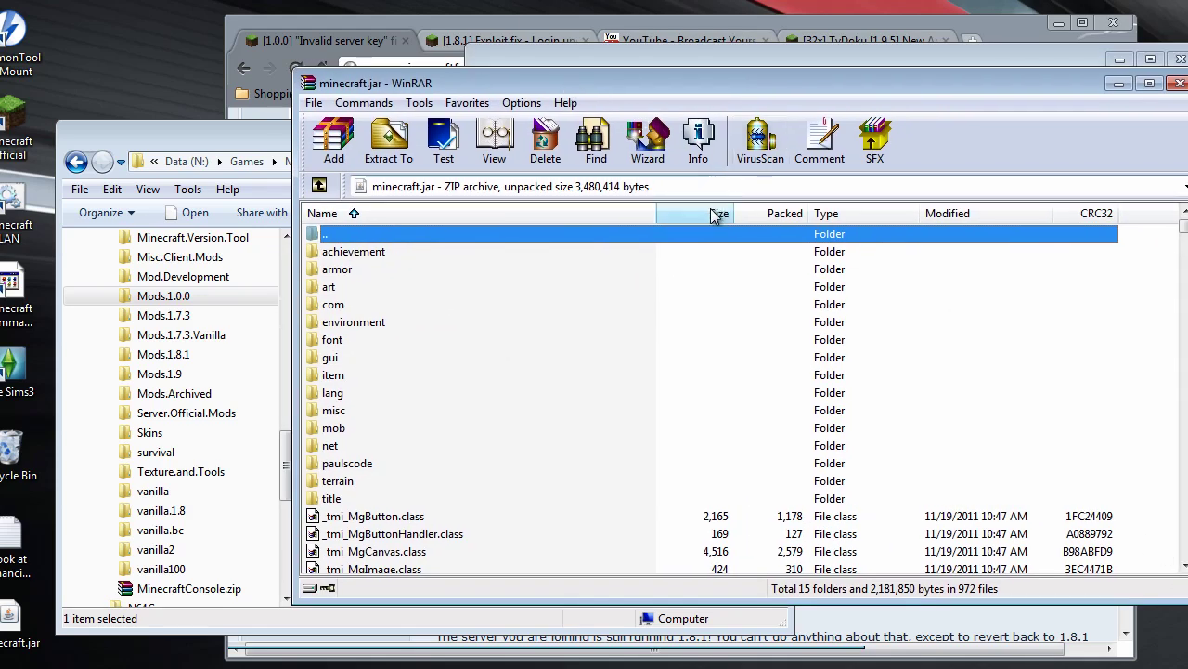
pyautogui.moveTo(1187, 311); pyautogui.dragTo(1029, 318)
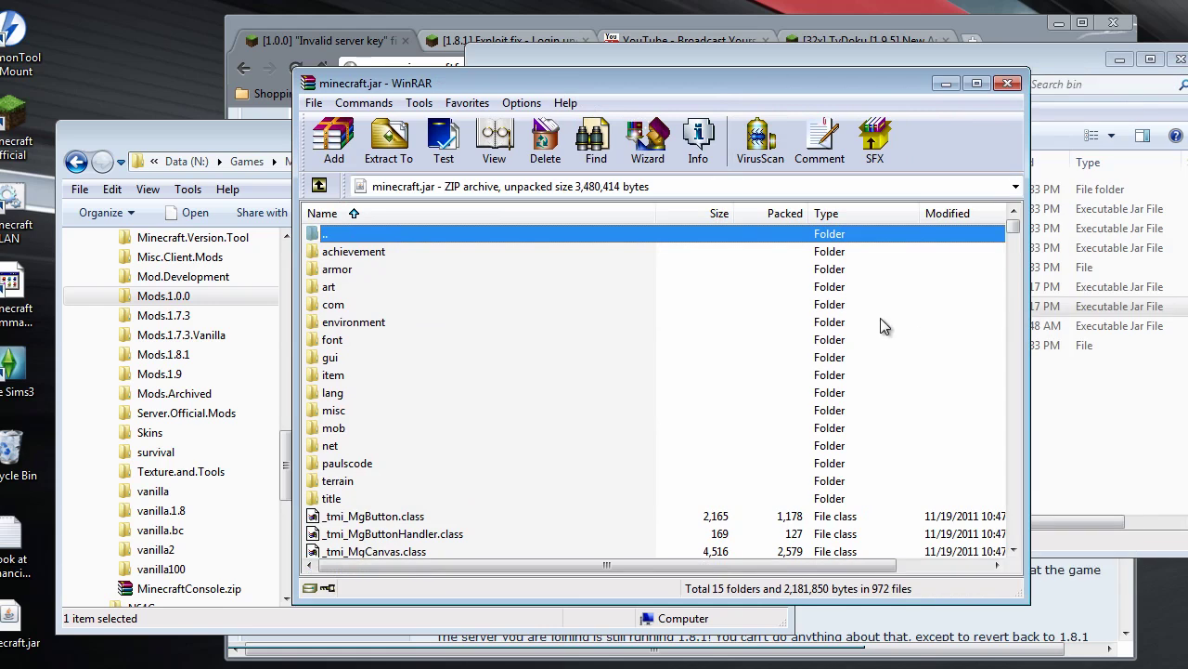
pyautogui.doubleClick(655, 212)
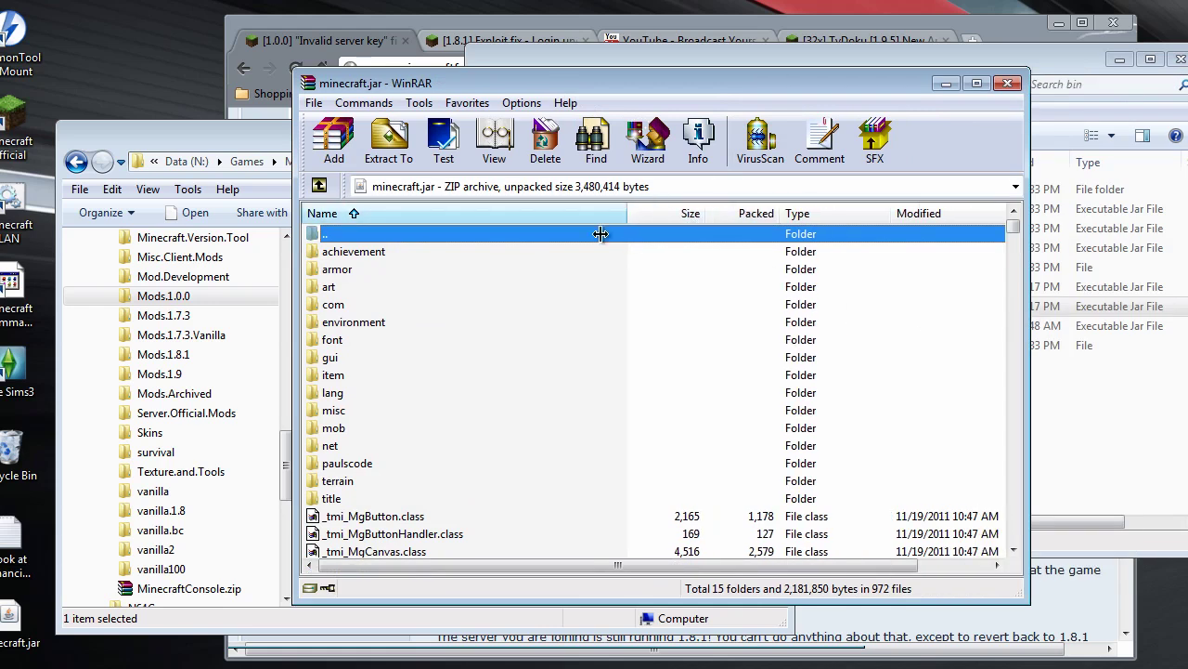
pyautogui.click(1016, 342)
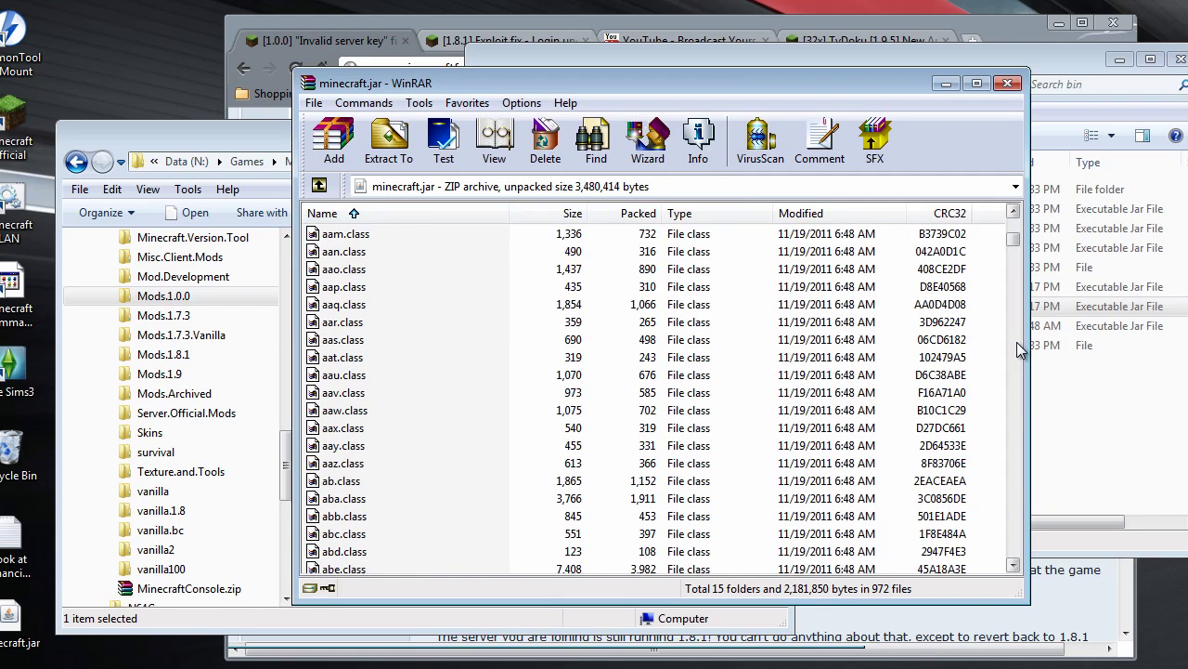
pyautogui.moveTo(870, 72); pyautogui.dragTo(1008, 94)
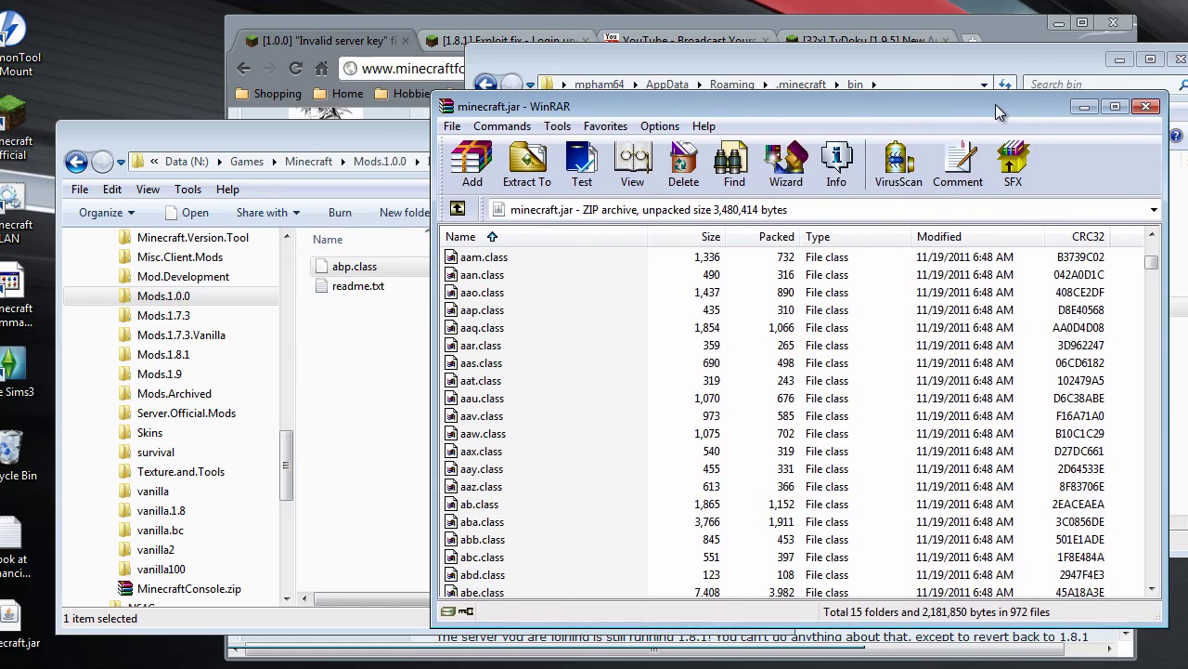
# Add abp.class from the Invalid.Server.Key.Fix folder to the root of minecraft.jar with Add and replace files, then close the archive
pyautogui.click(1158, 267)
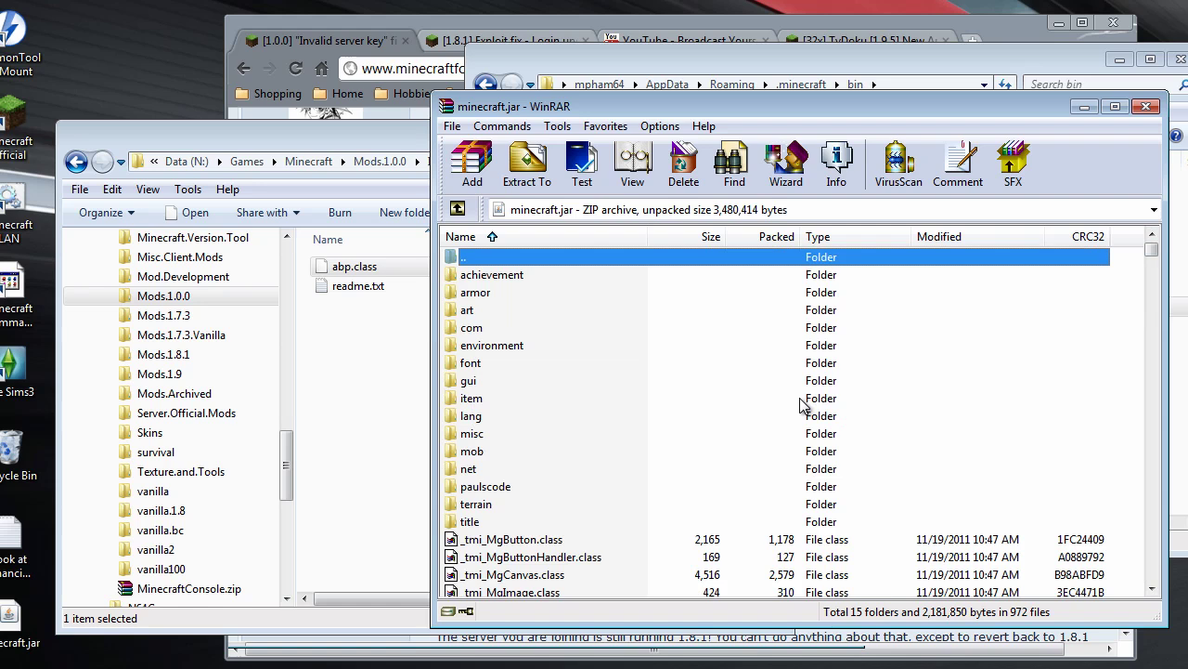
pyautogui.click(1156, 533)
pyautogui.click(1156, 534)
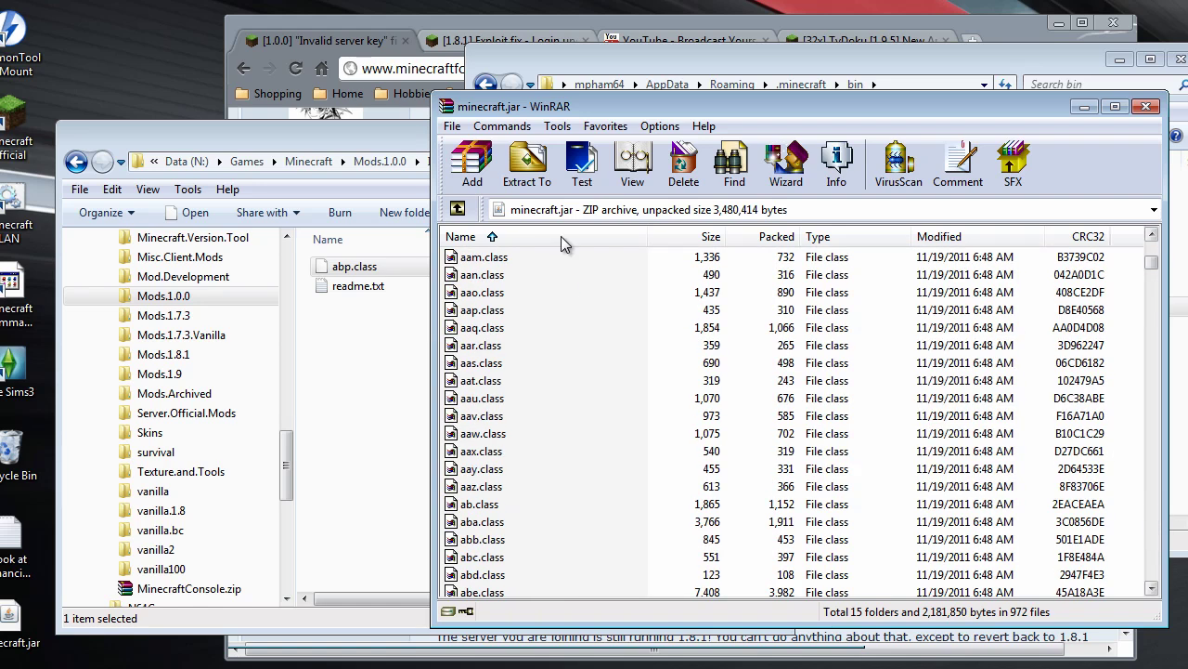
pyautogui.click(385, 138)
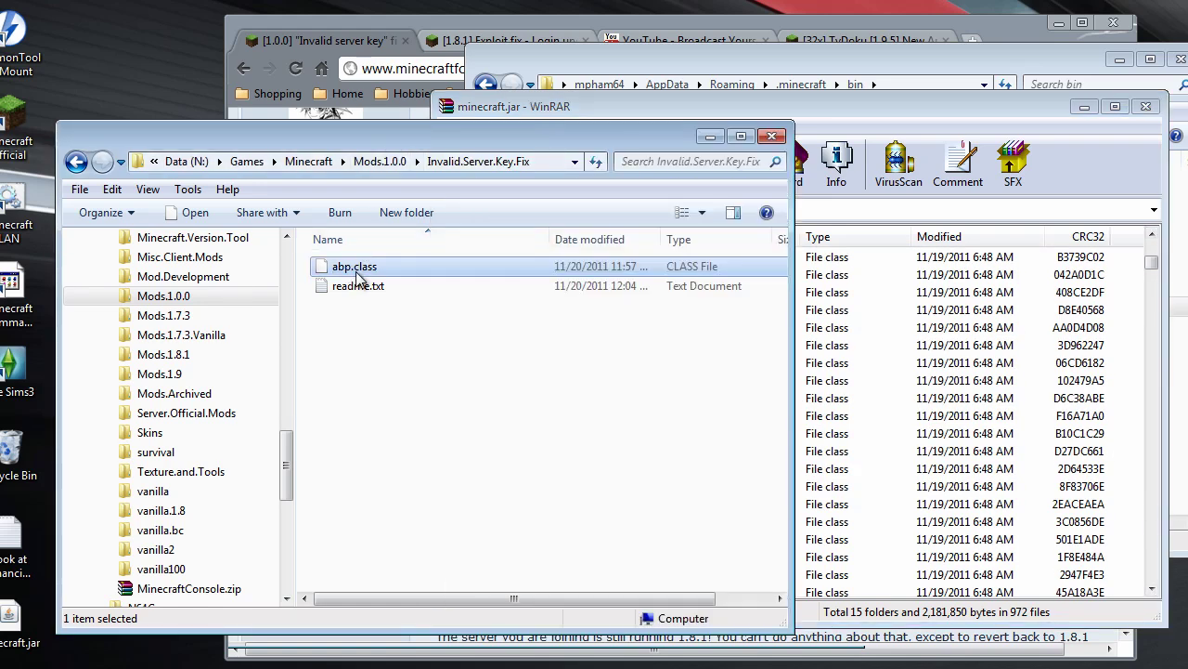
pyautogui.moveTo(734, 267); pyautogui.dragTo(1141, 570)
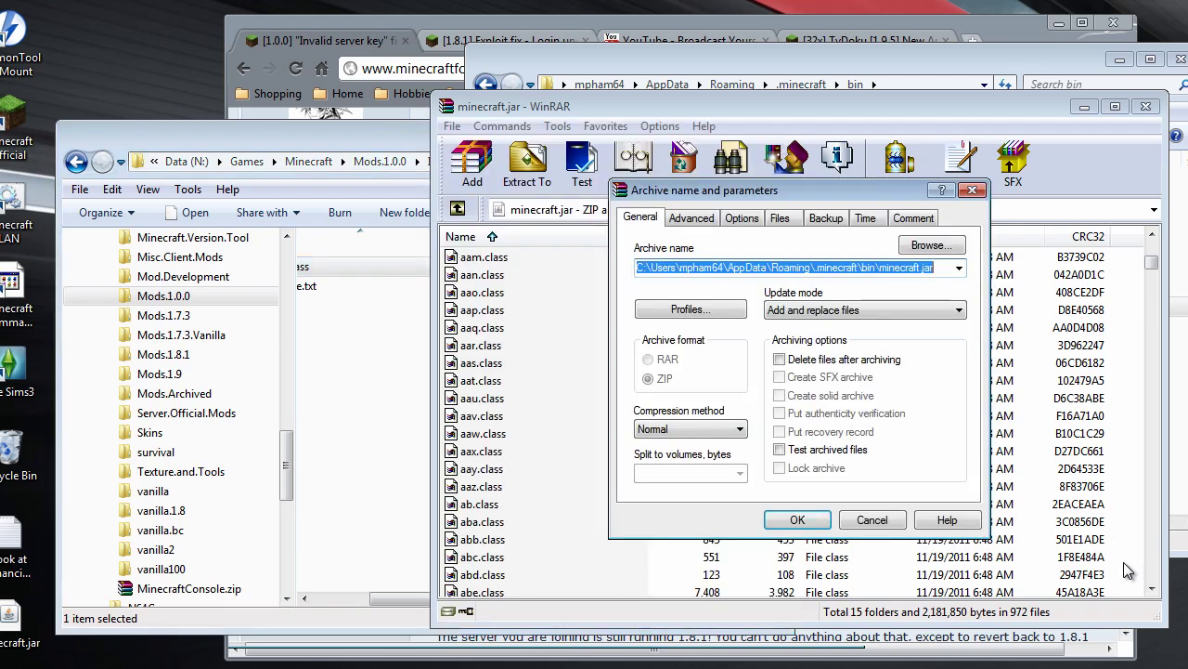
pyautogui.click(799, 520)
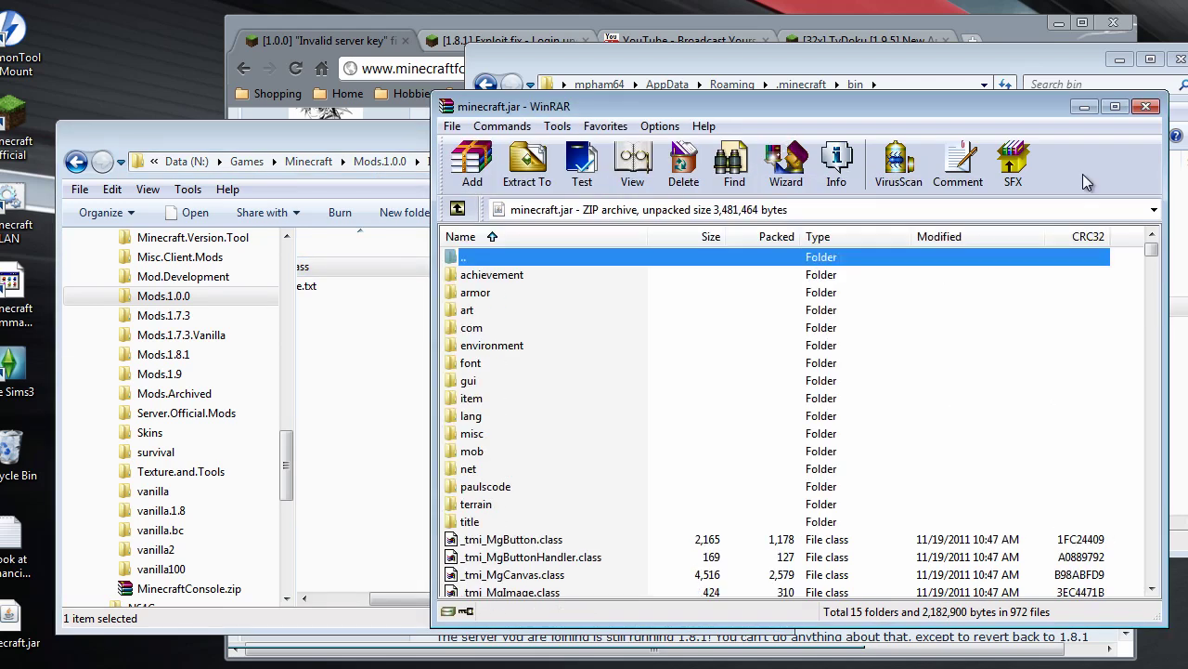
pyautogui.click(1147, 107)
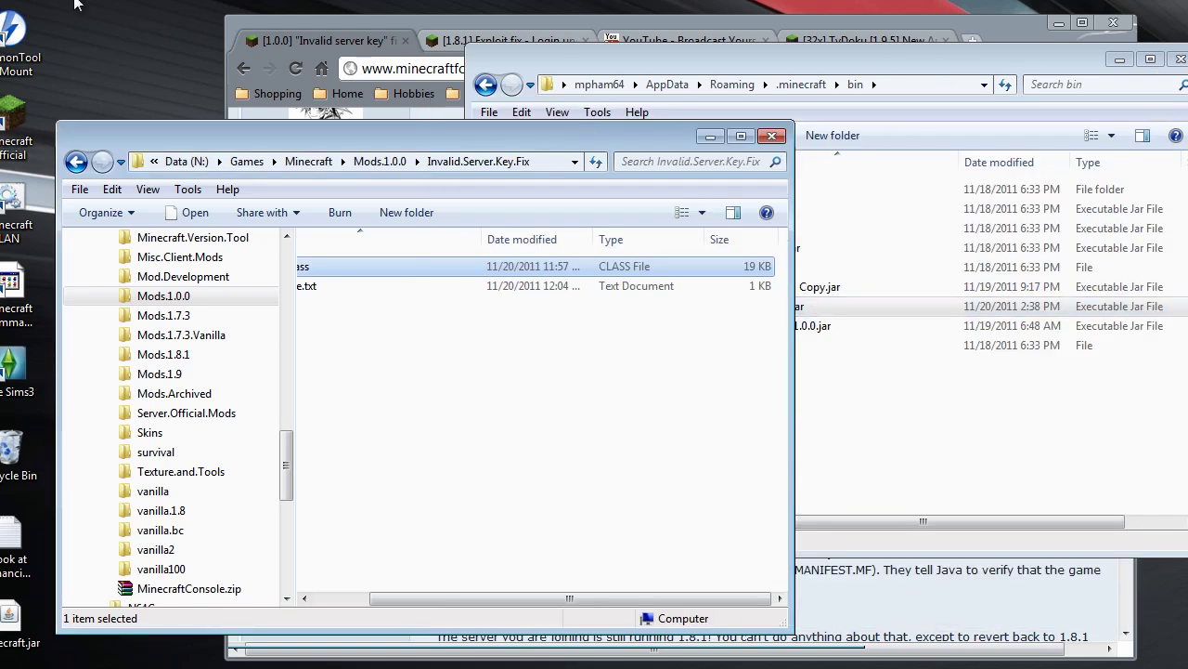
# Start the Minecraft launcher, move and enlarge its window to fit the visible screen, and log in with the remembered account
pyautogui.click(22, 126)
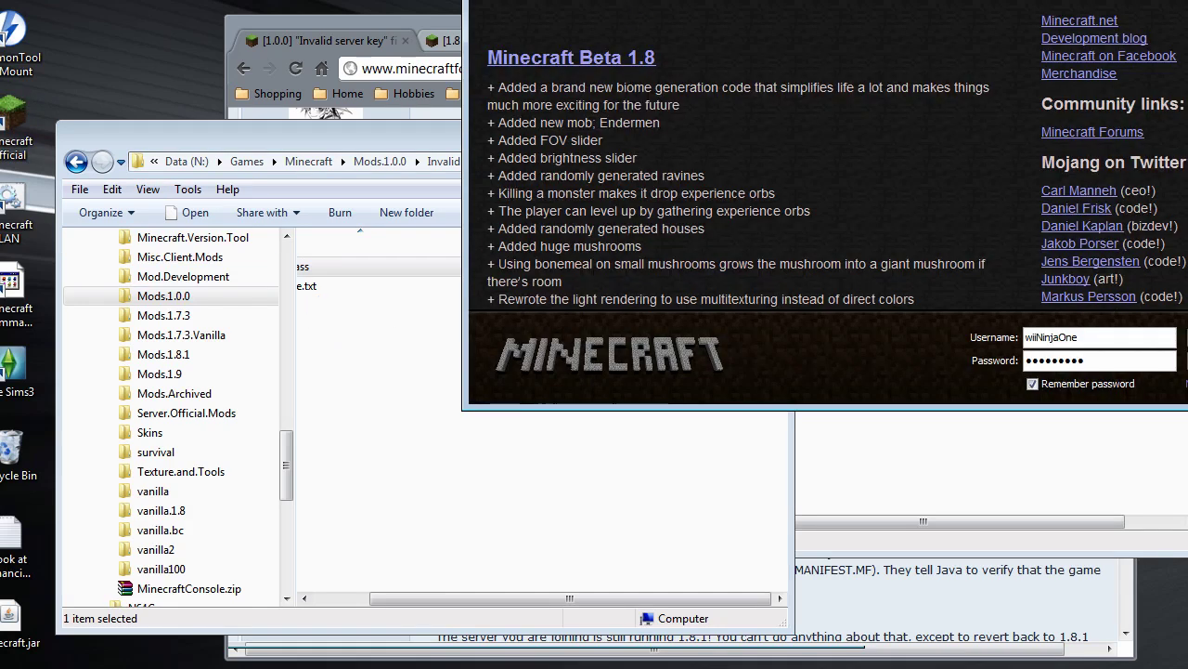
pyautogui.moveTo(626, 0); pyautogui.dragTo(185, 26)
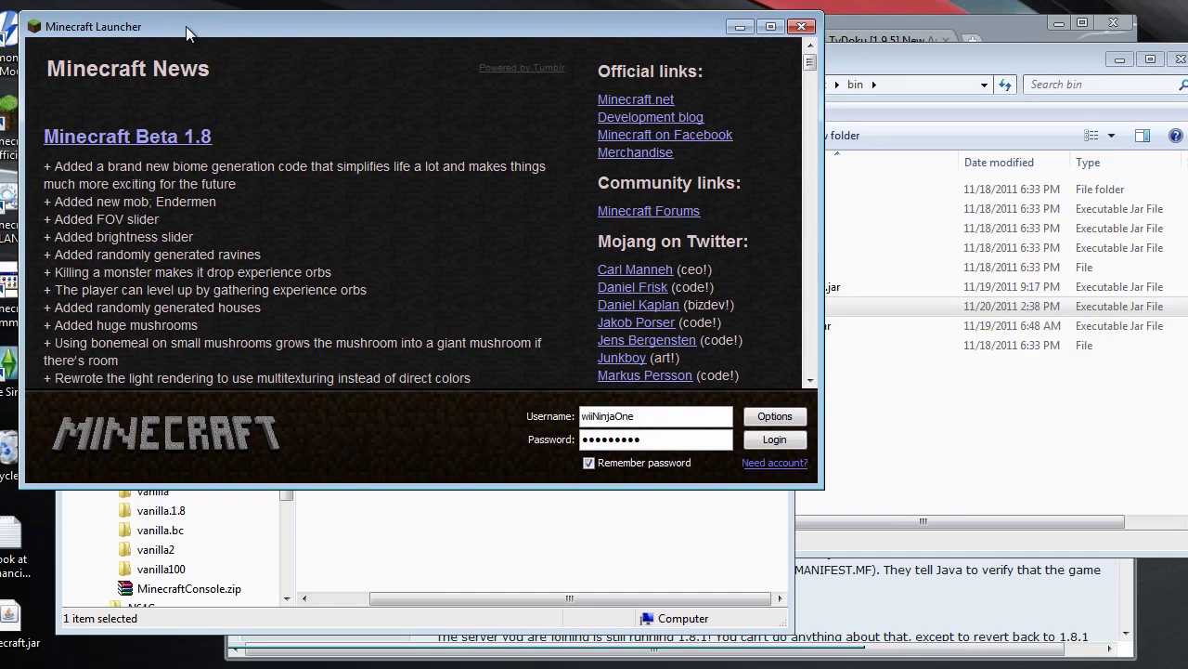
pyautogui.moveTo(821, 490); pyautogui.dragTo(1134, 627)
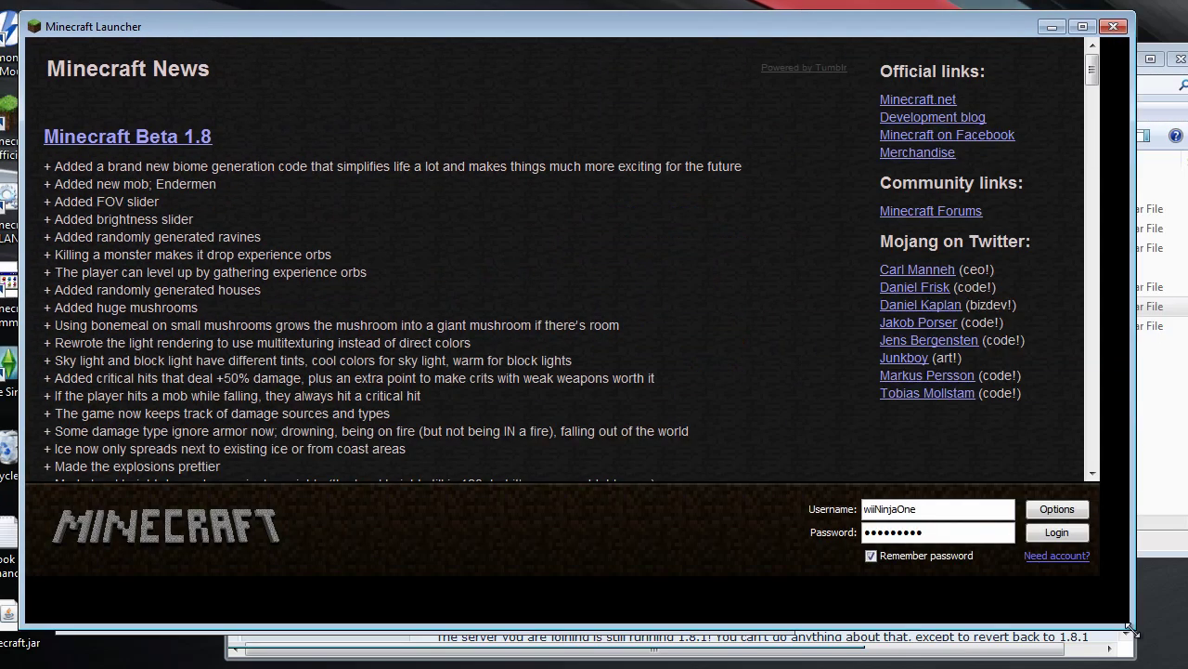
pyautogui.click(1086, 578)
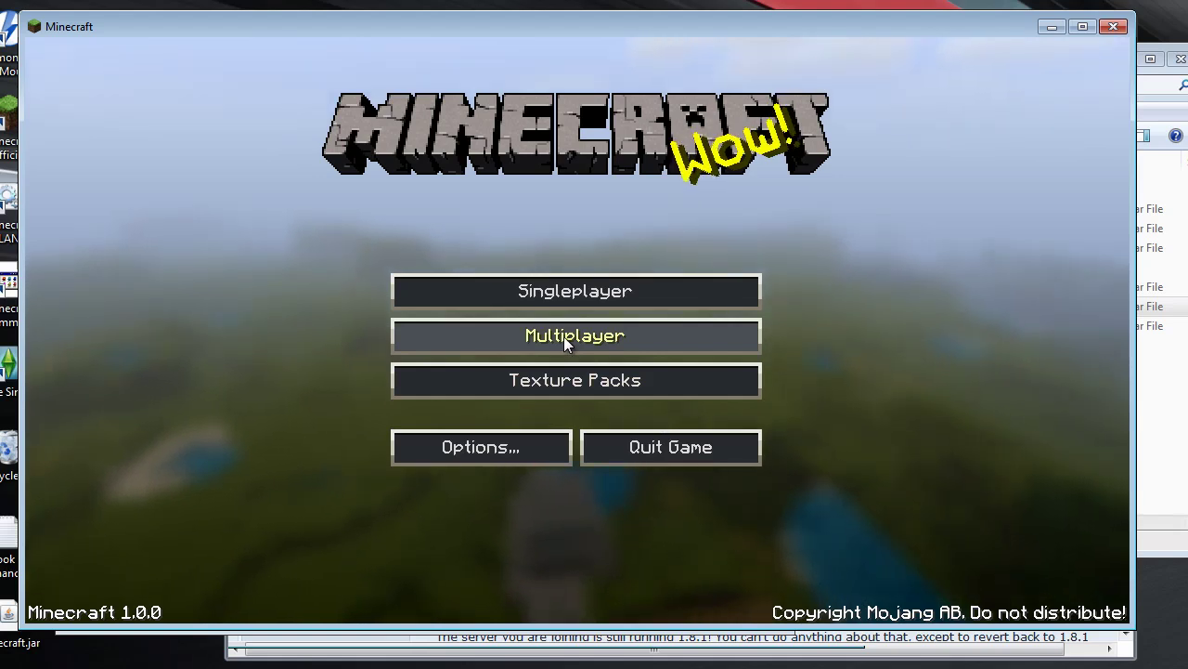
# Join the ChillyCraft server from the multiplayer server list
pyautogui.click(564, 336)
pyautogui.click(482, 252)
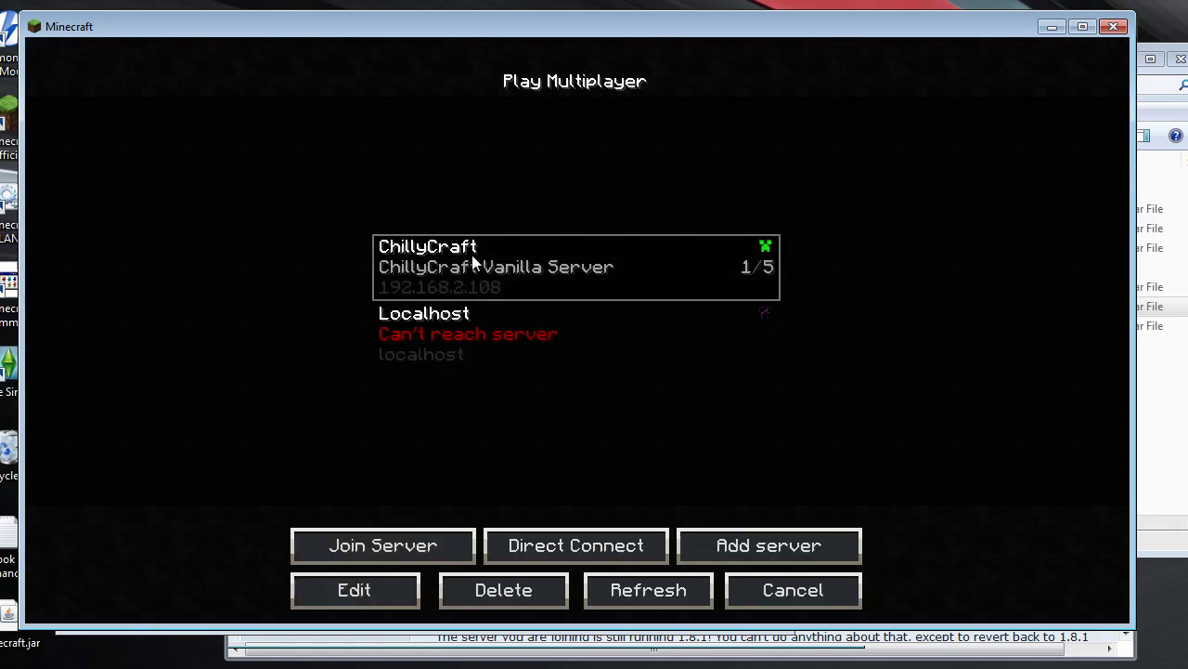
pyautogui.click(395, 552)
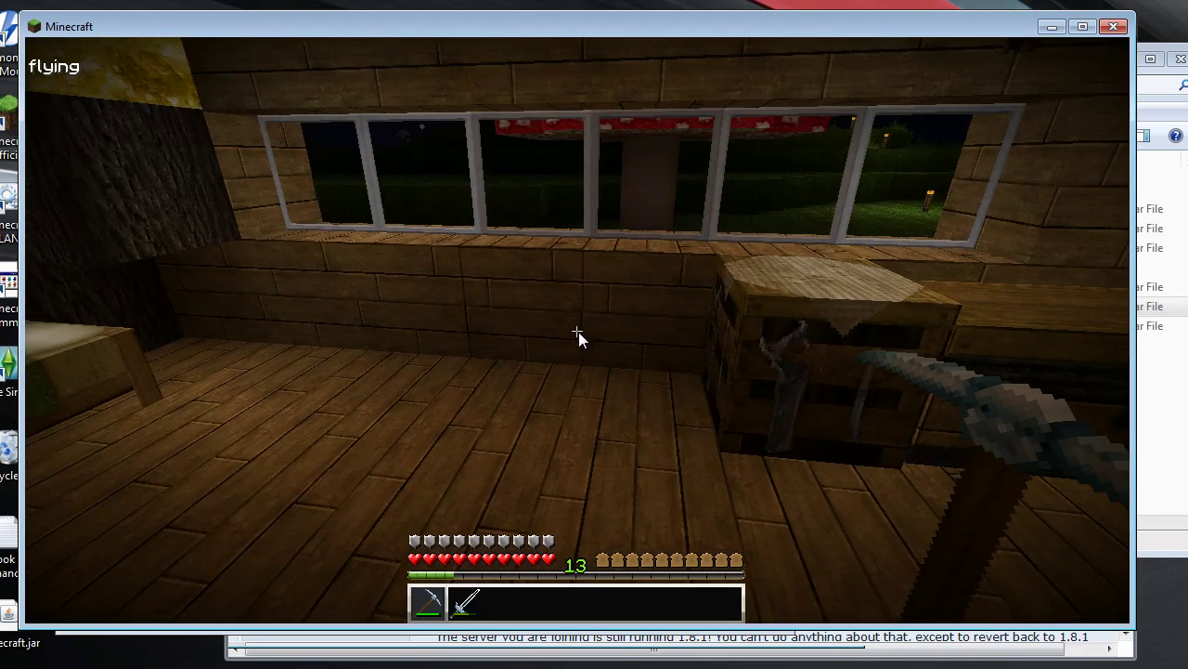
# Disconnect from the current multiplayer game and rejoin the ChillyCraft server to test the connection again
pyautogui.press('Escape')
pyautogui.click(598, 395)
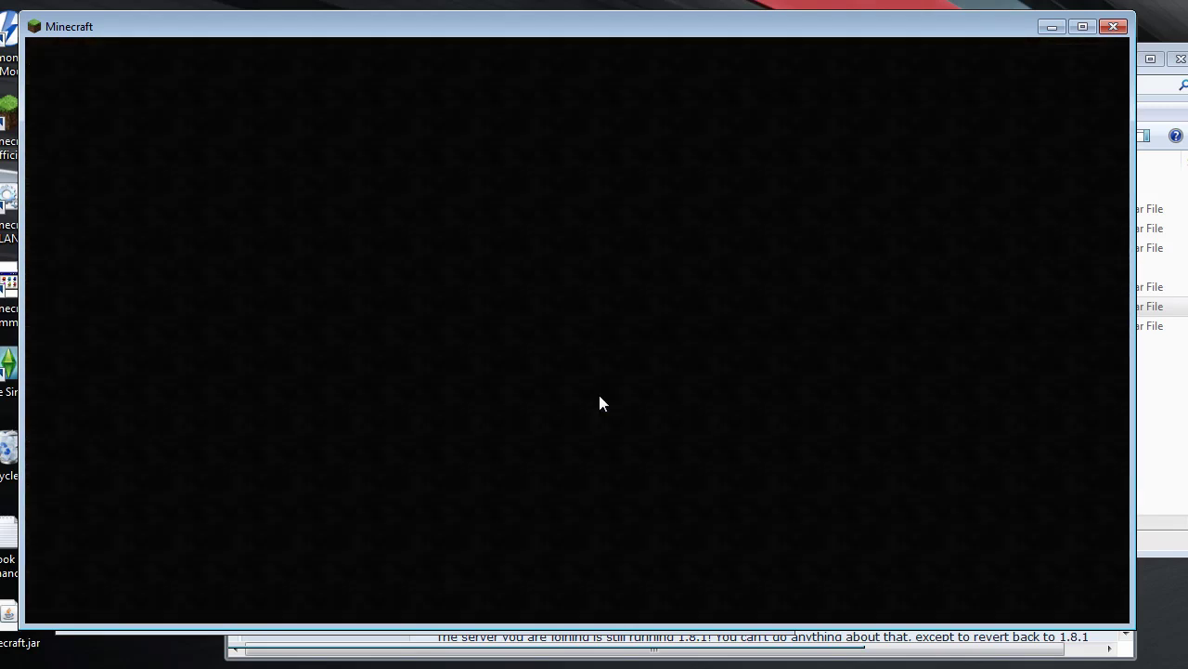
pyautogui.click(579, 336)
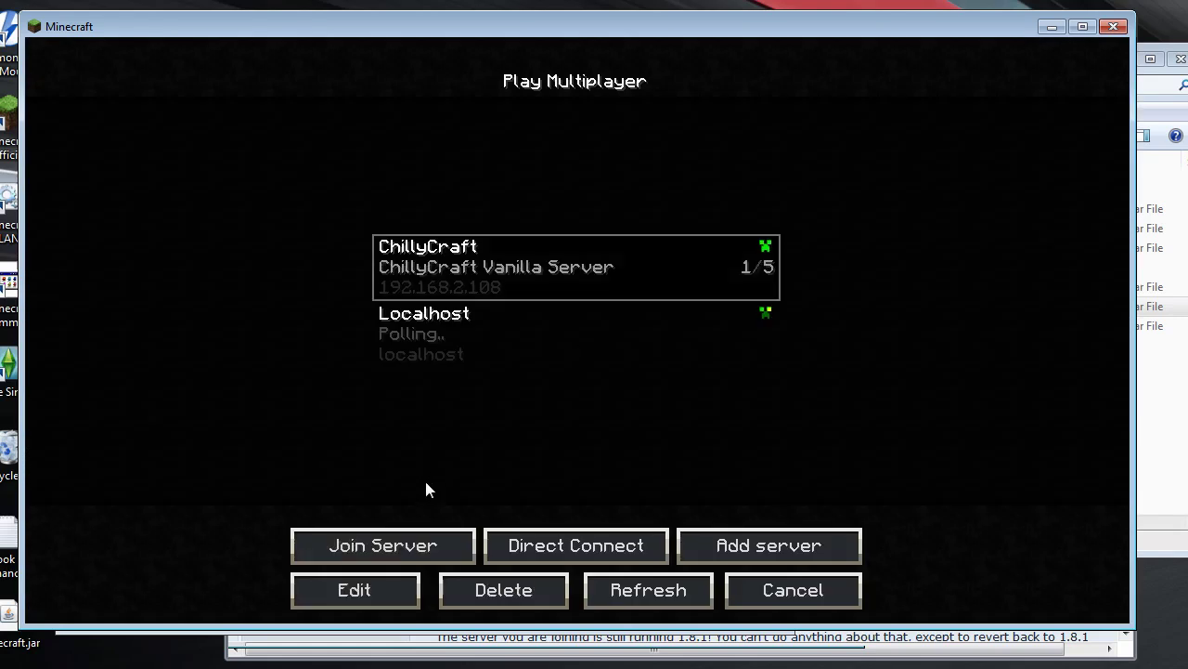
pyautogui.click(419, 556)
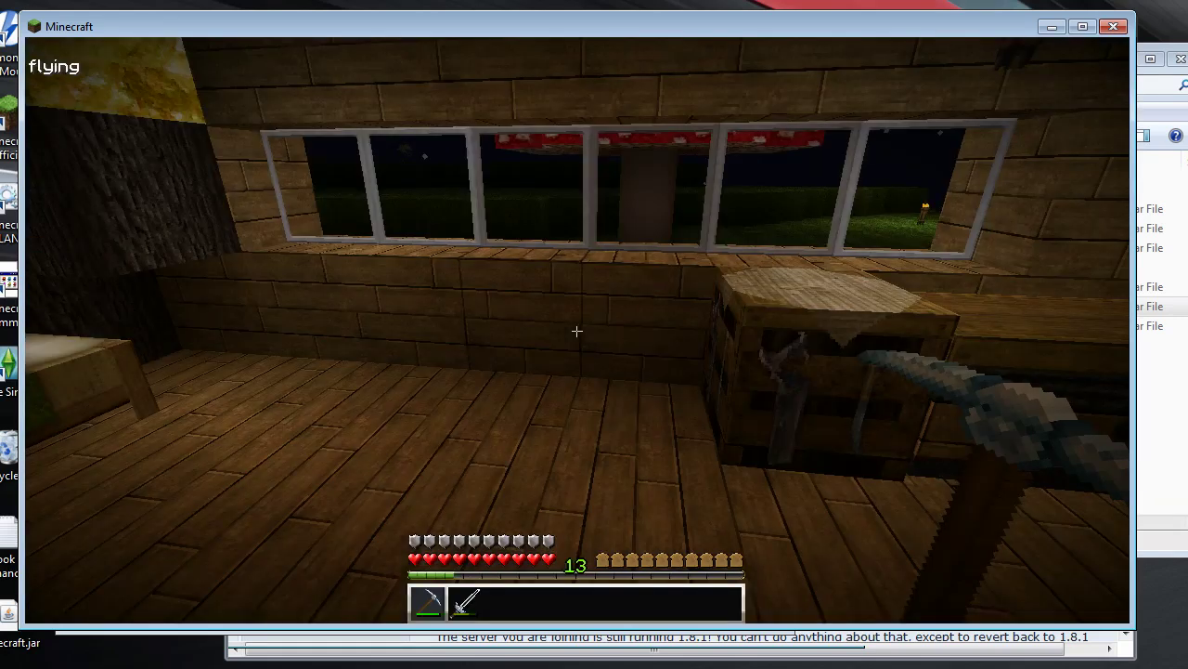
pyautogui.moveTo(577, 330)
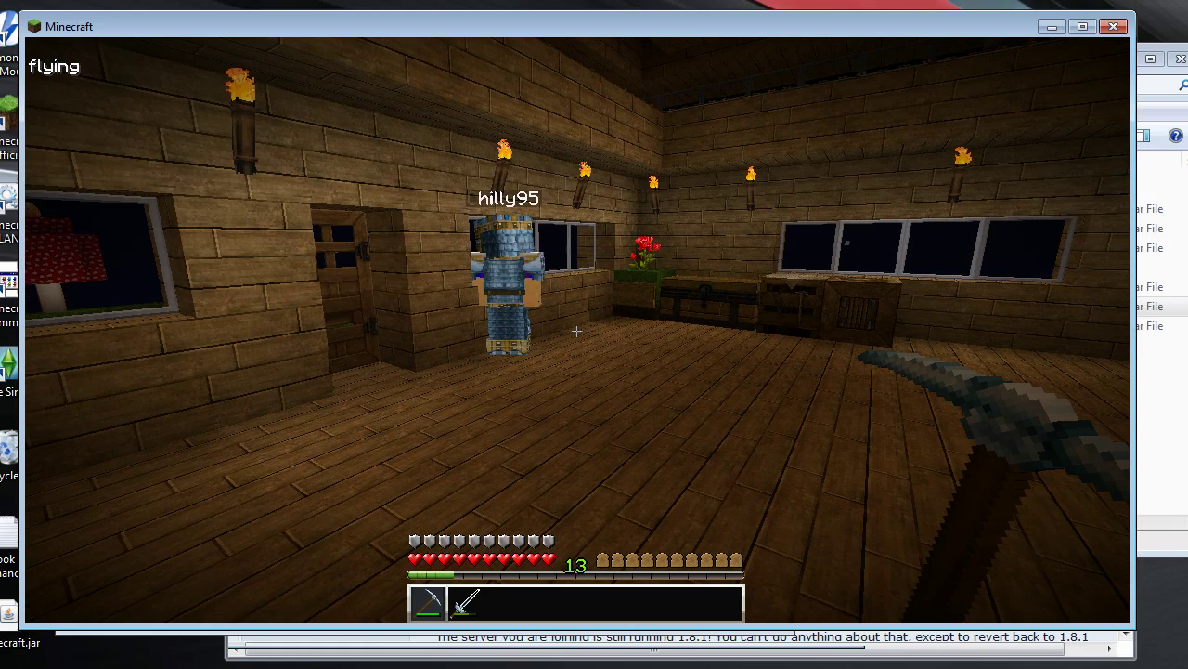